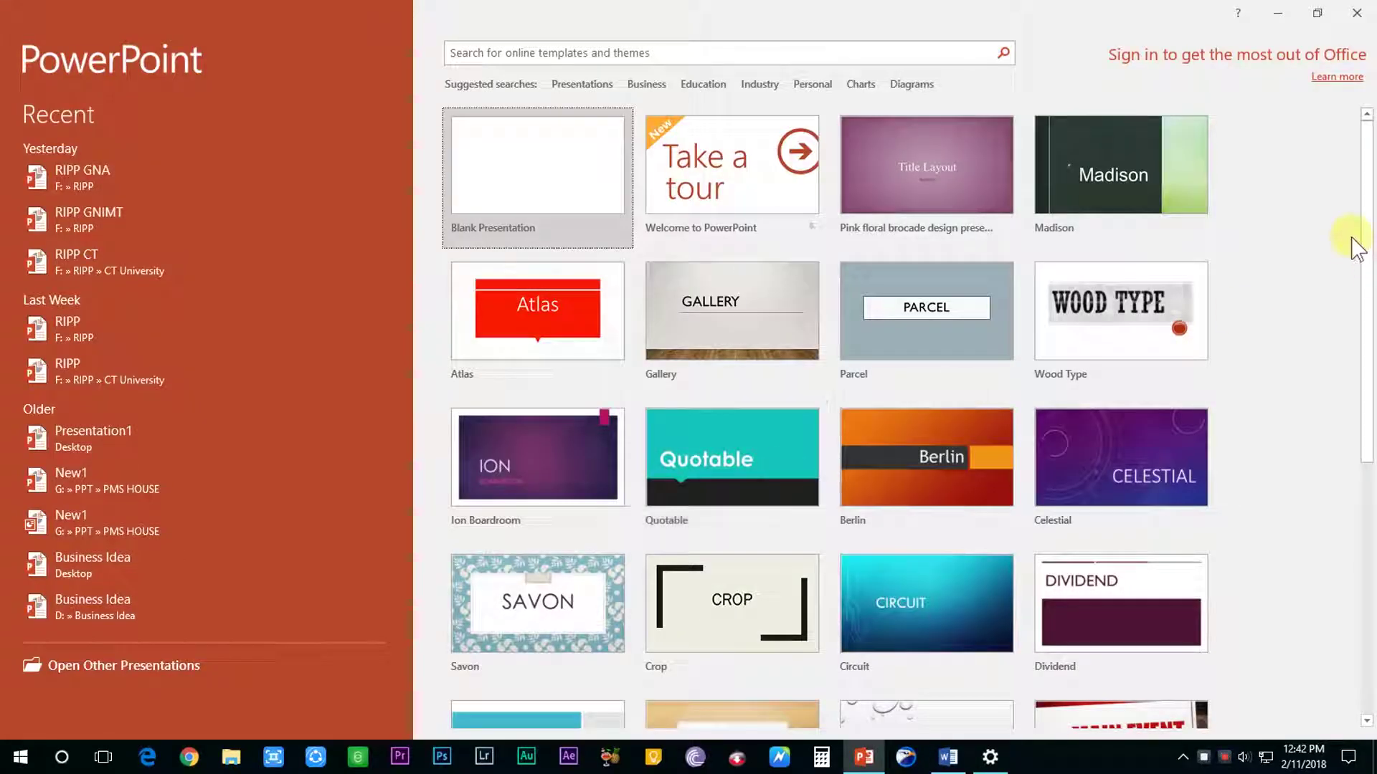
Step: Create a new blank presentation, Presentation1, with one title slide
scroll(1374, 348, "down", 1)
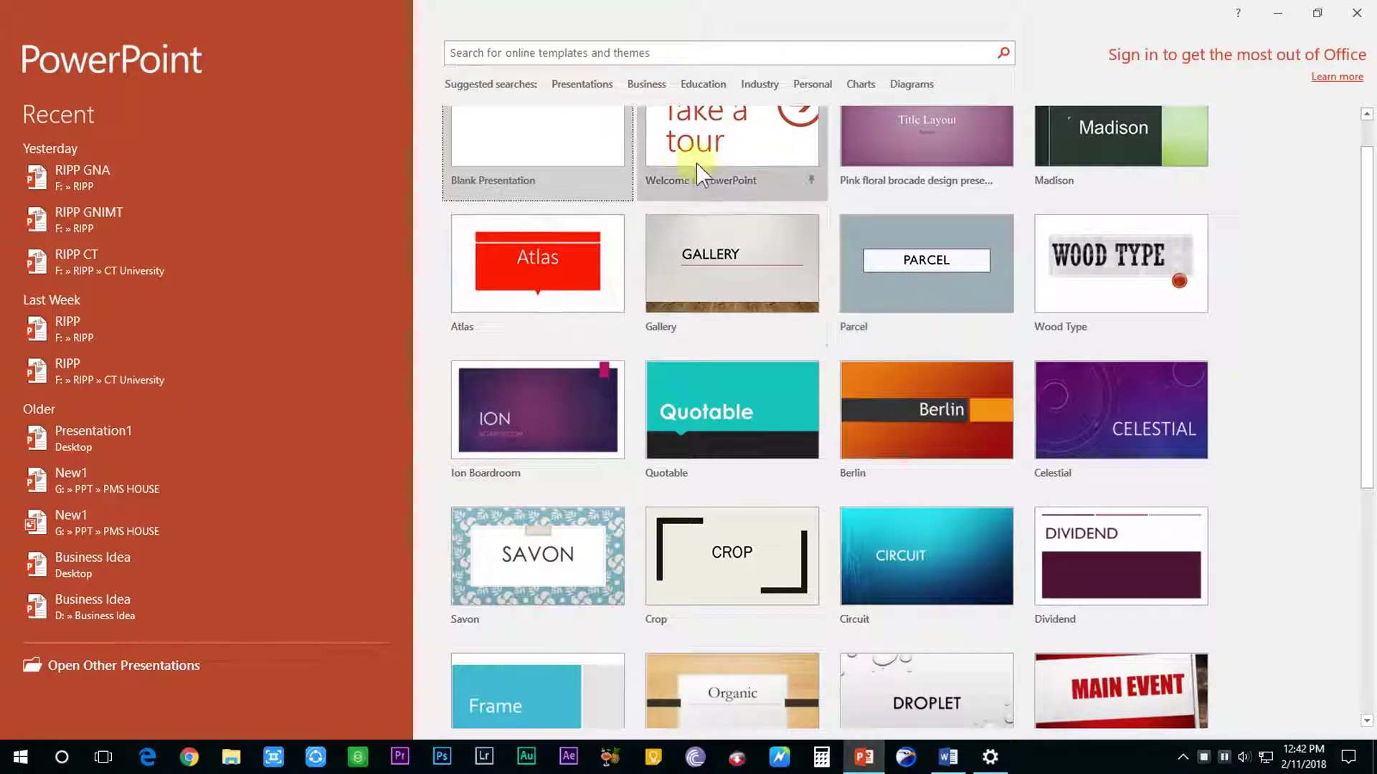
left_click(595, 159)
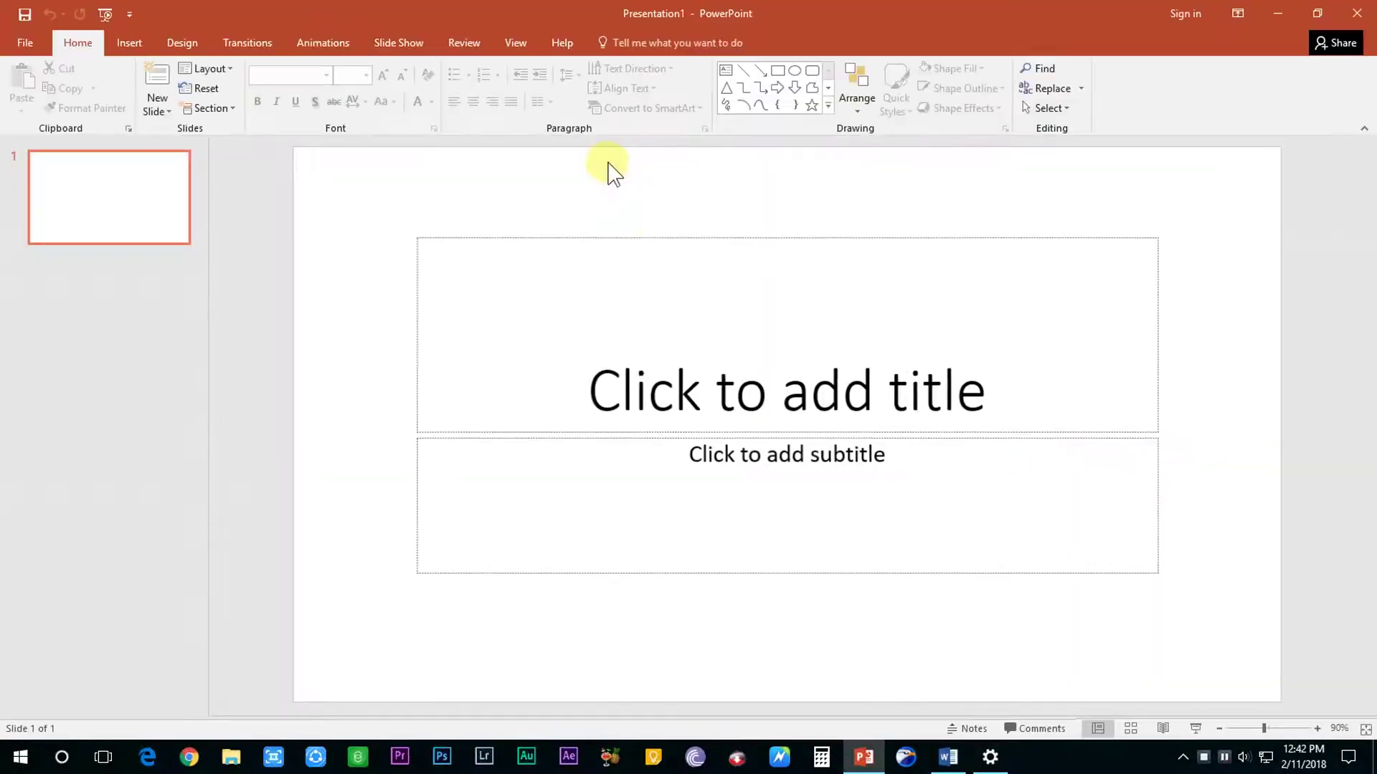
Step: Fill the title slide's background with solid black, trying the transparency slider and leaving it at 0%
right_click(172, 205)
left_click(219, 471)
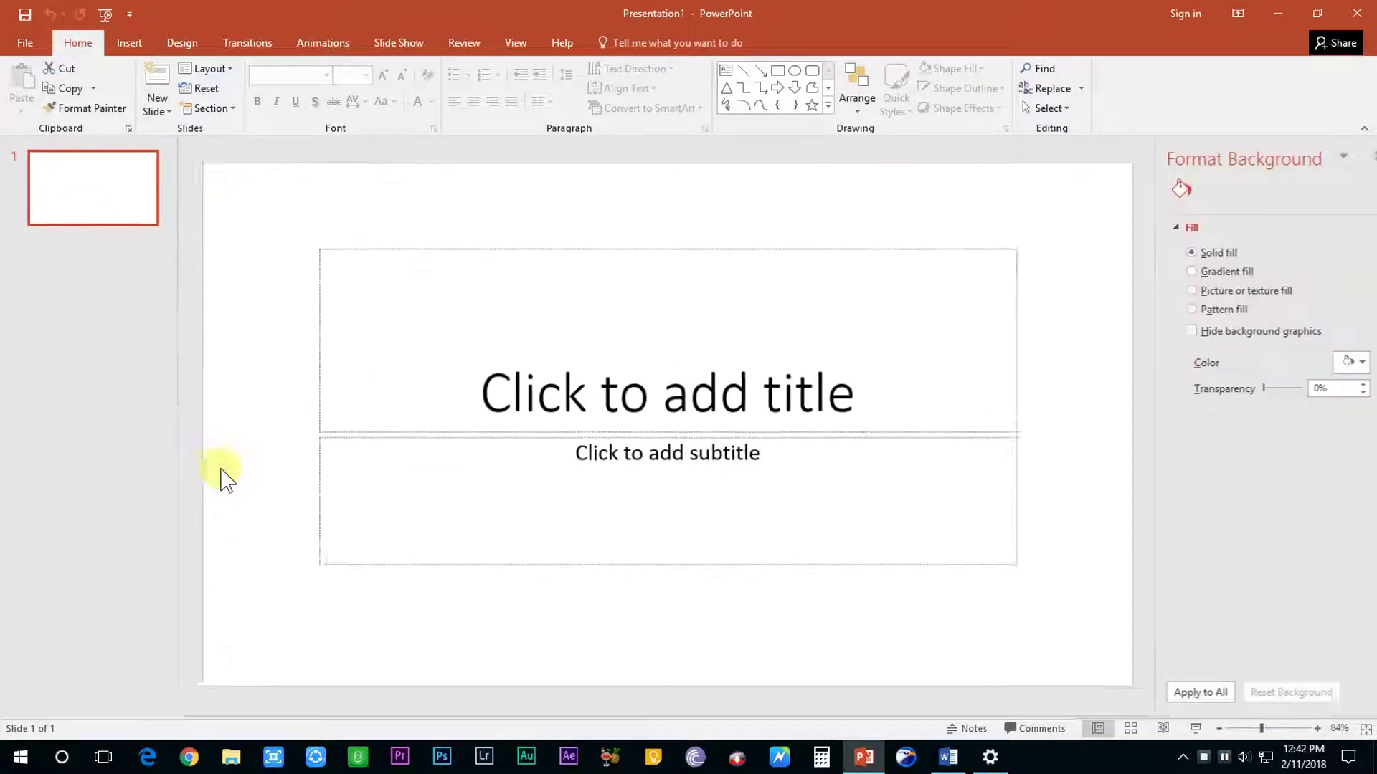
left_click(1335, 362)
left_click(1248, 420)
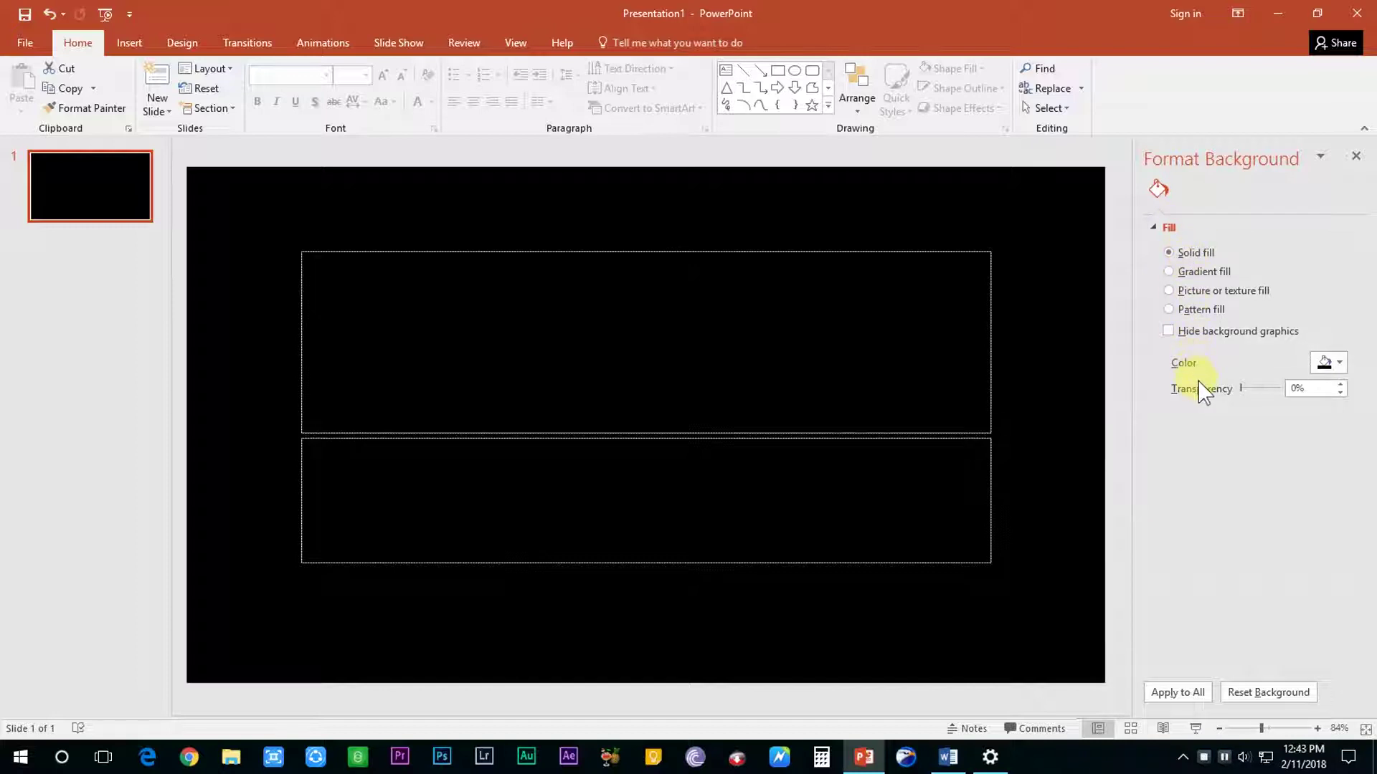
left_click_drag(1241, 389, 1321, 390)
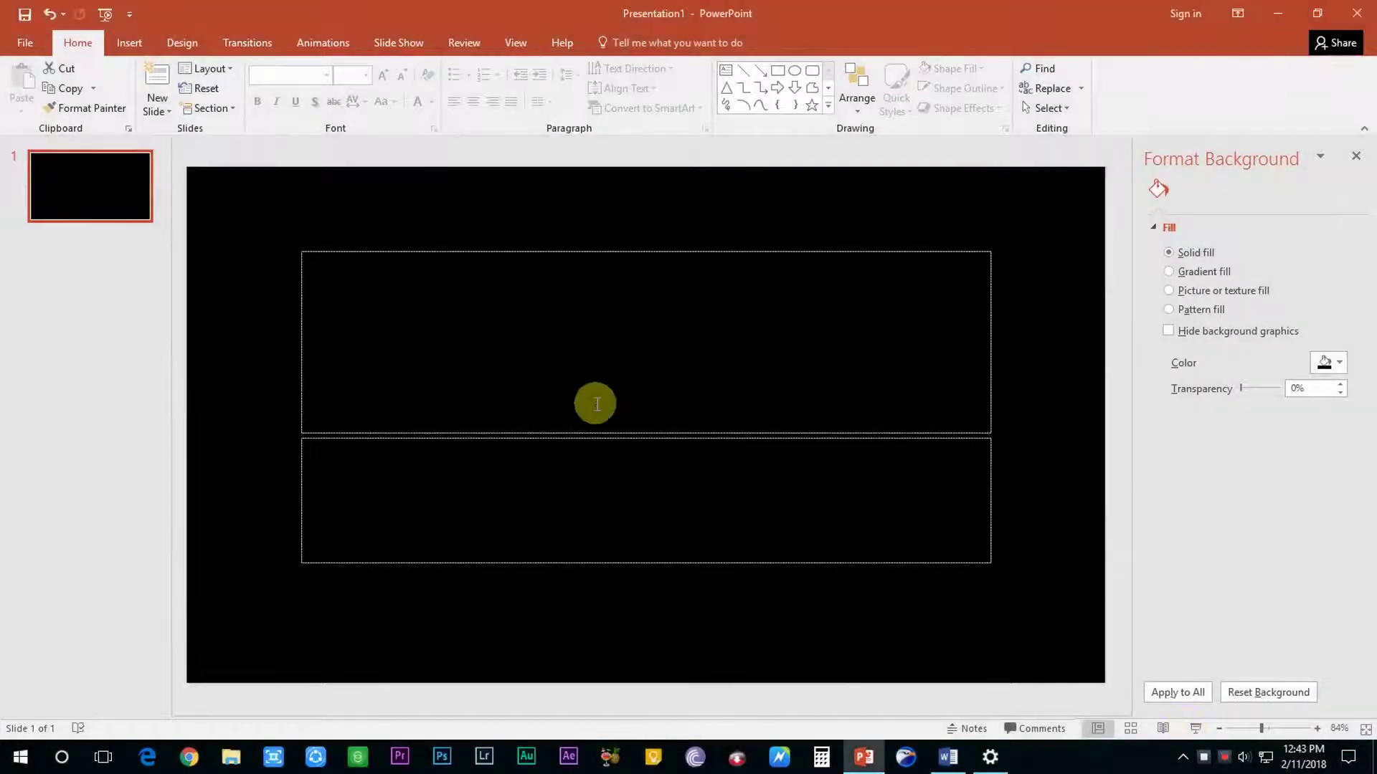
left_click(596, 403)
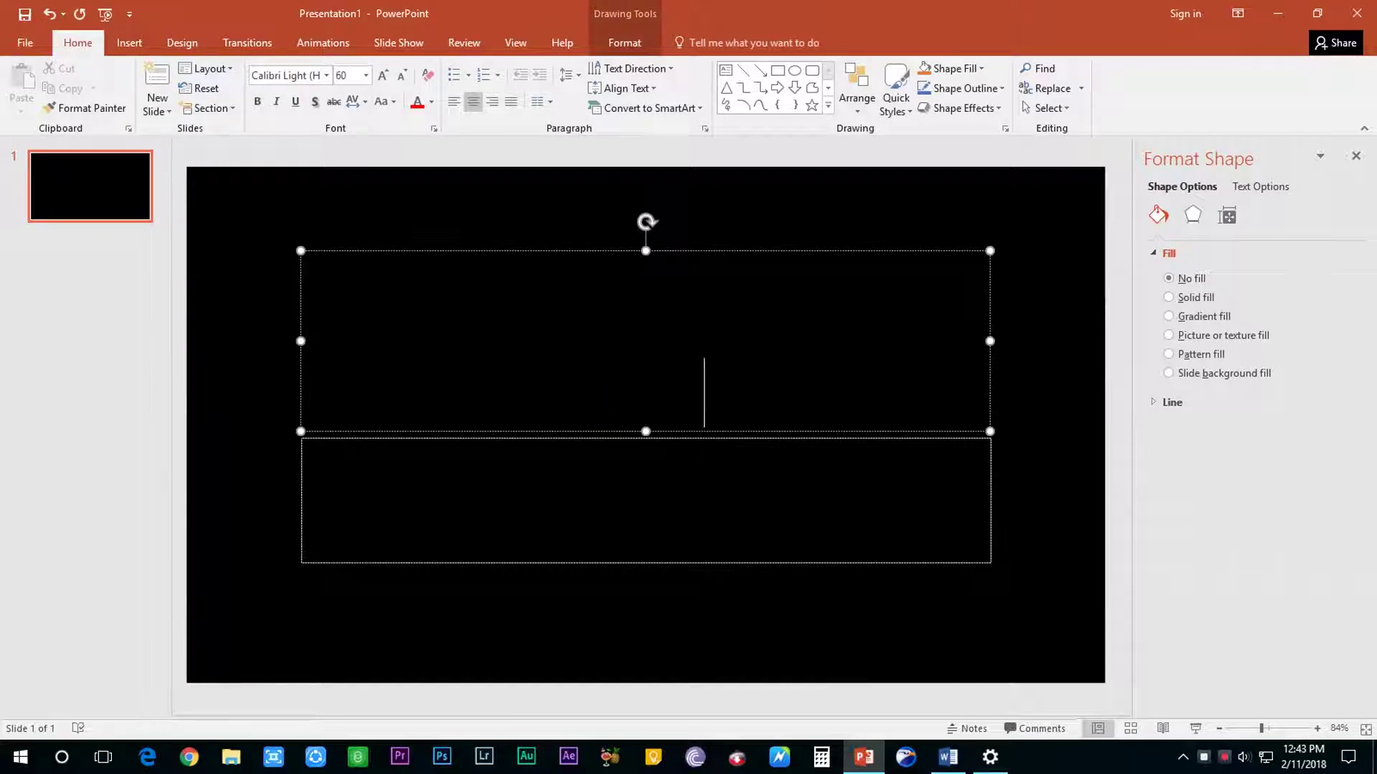
Step: Select all the title text and set its font color to gold
key("ctrl+a")
left_click(431, 102)
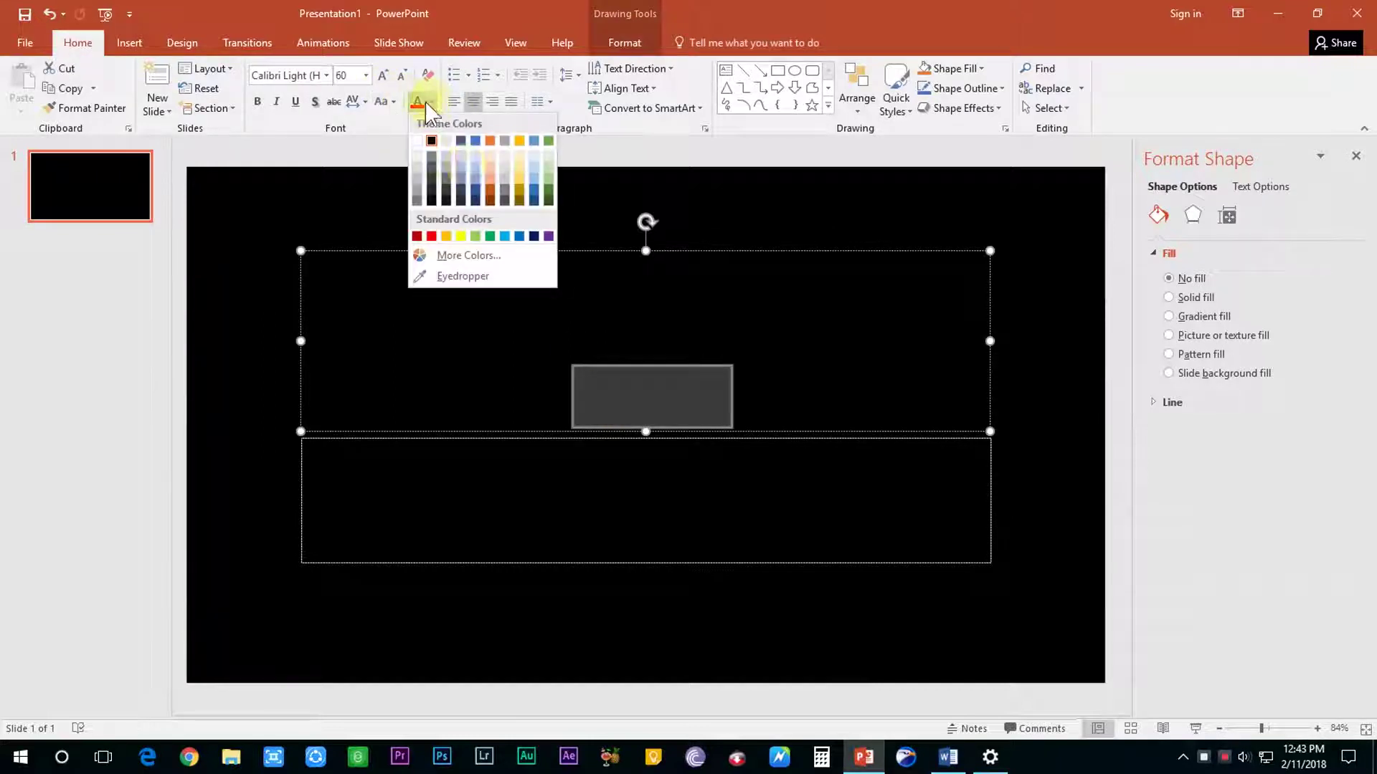
left_click(523, 179)
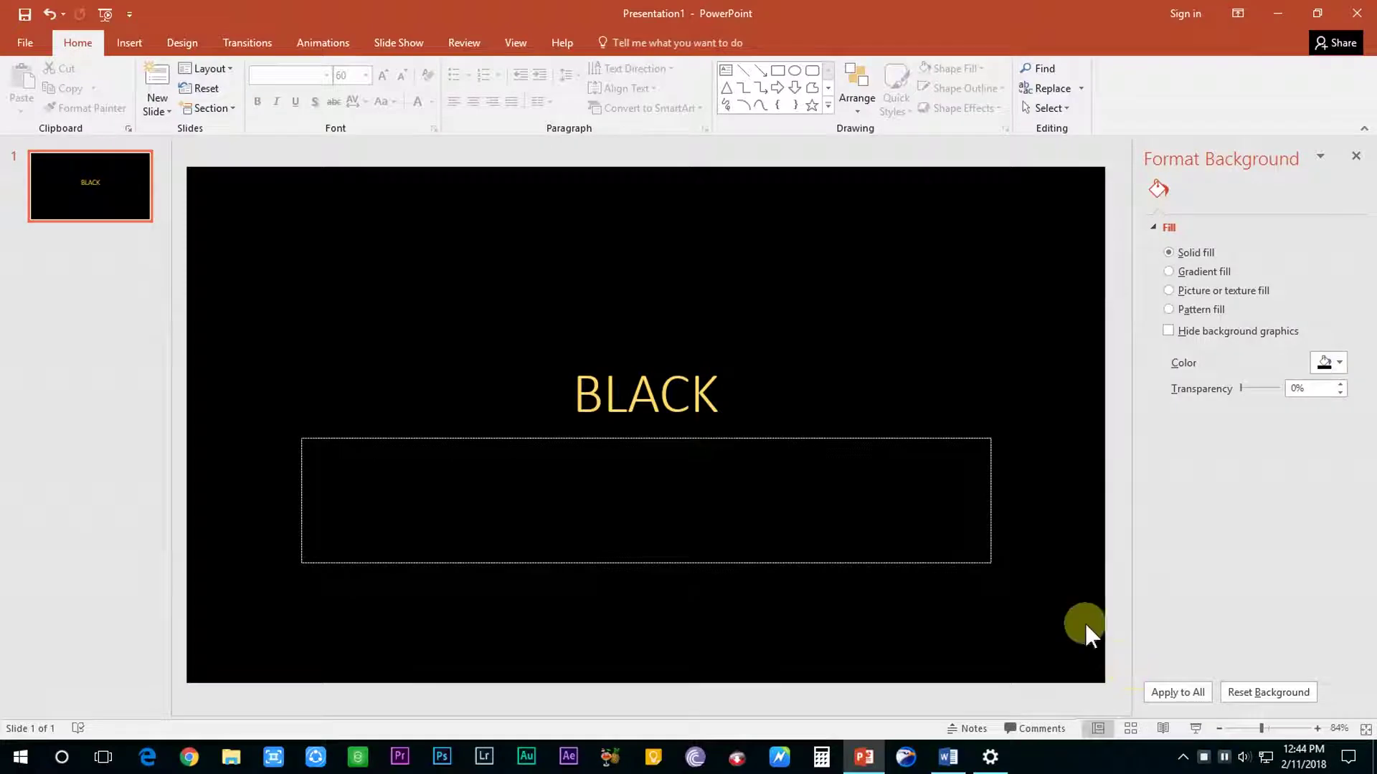
left_click(1224, 758)
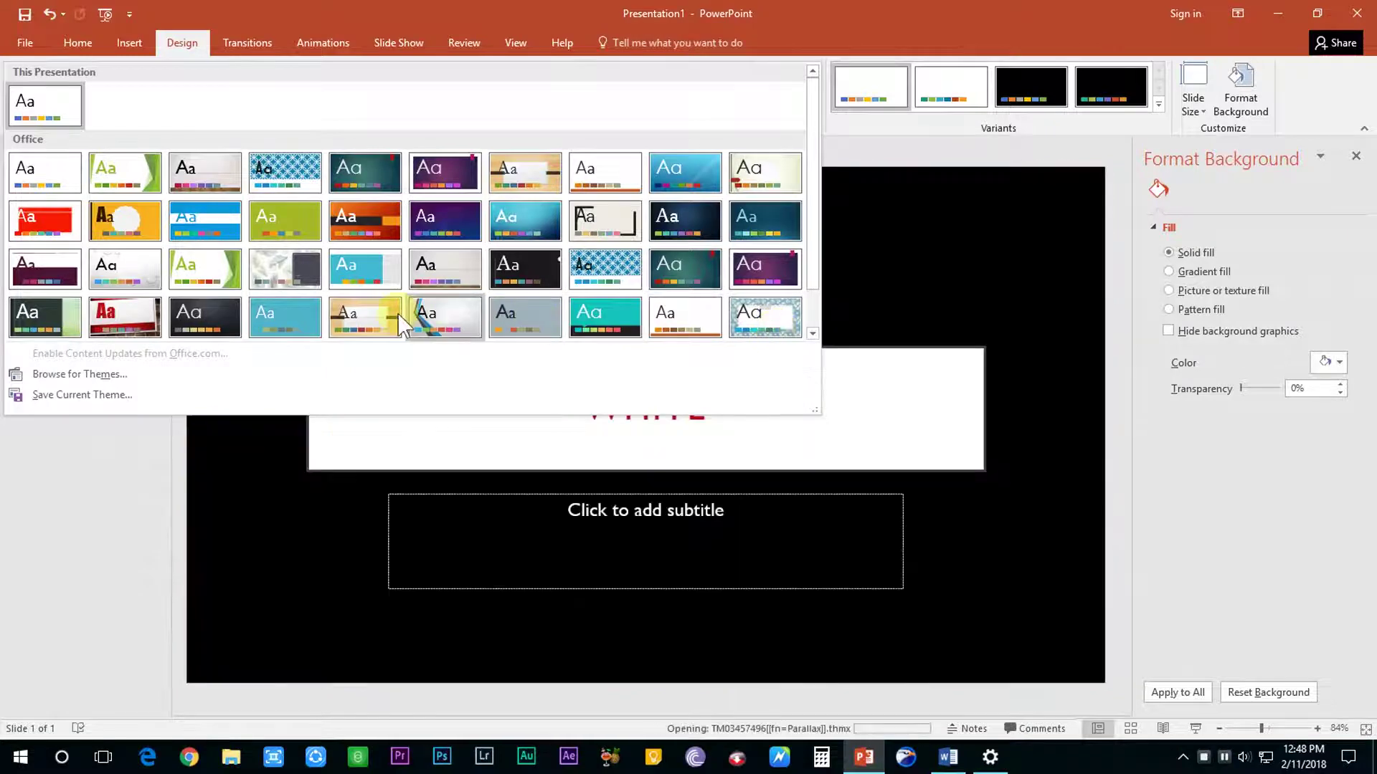
Step: Apply the Organic theme, browse its variants, and undo the WHITE title text
left_click(386, 325)
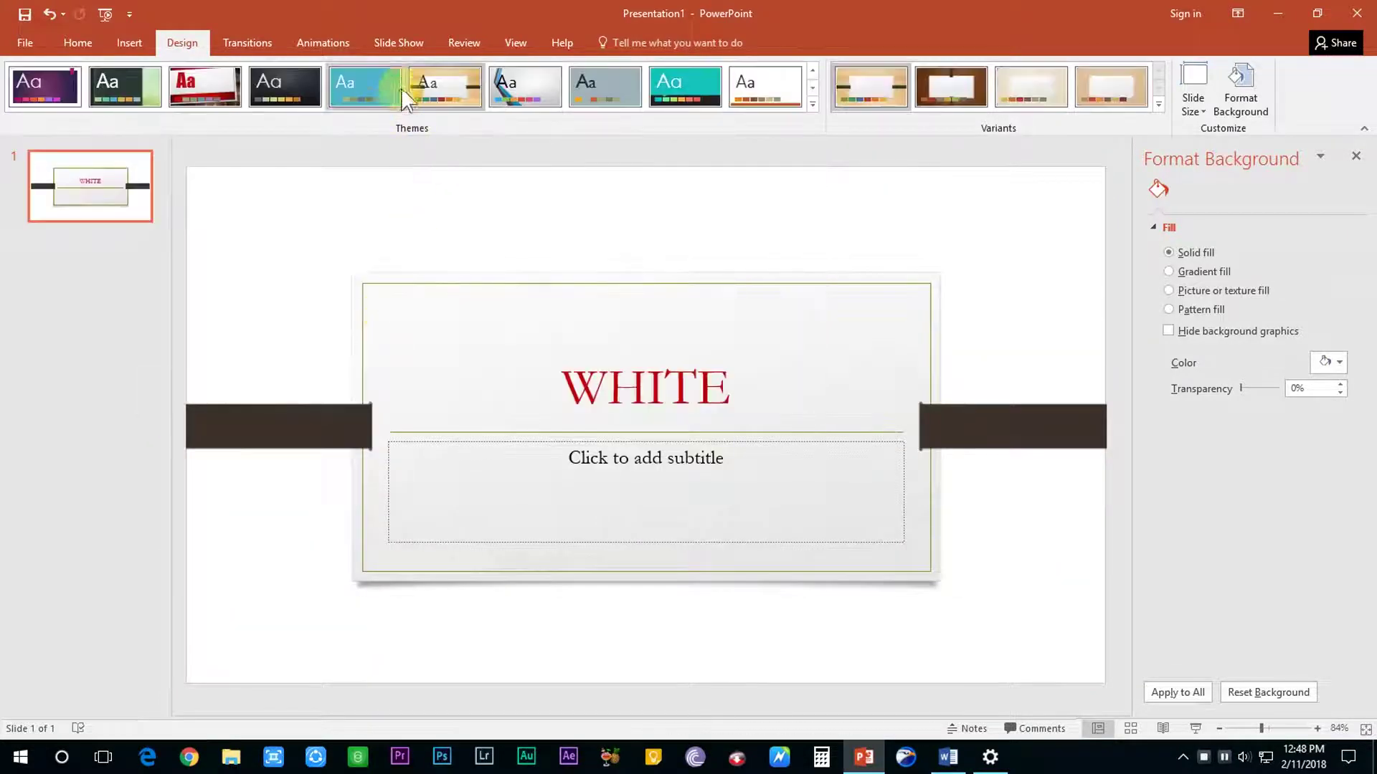
left_click(1158, 105)
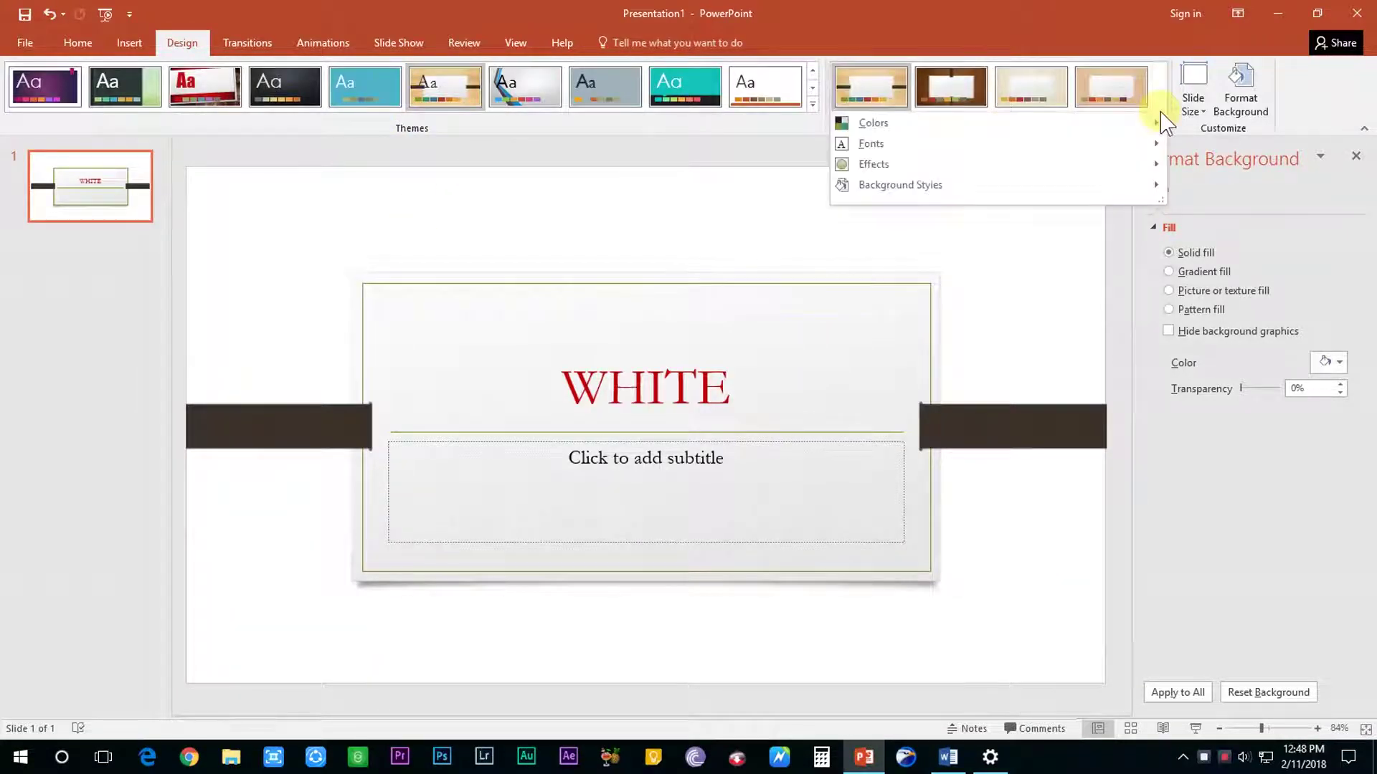
left_click(966, 420)
left_click(679, 385)
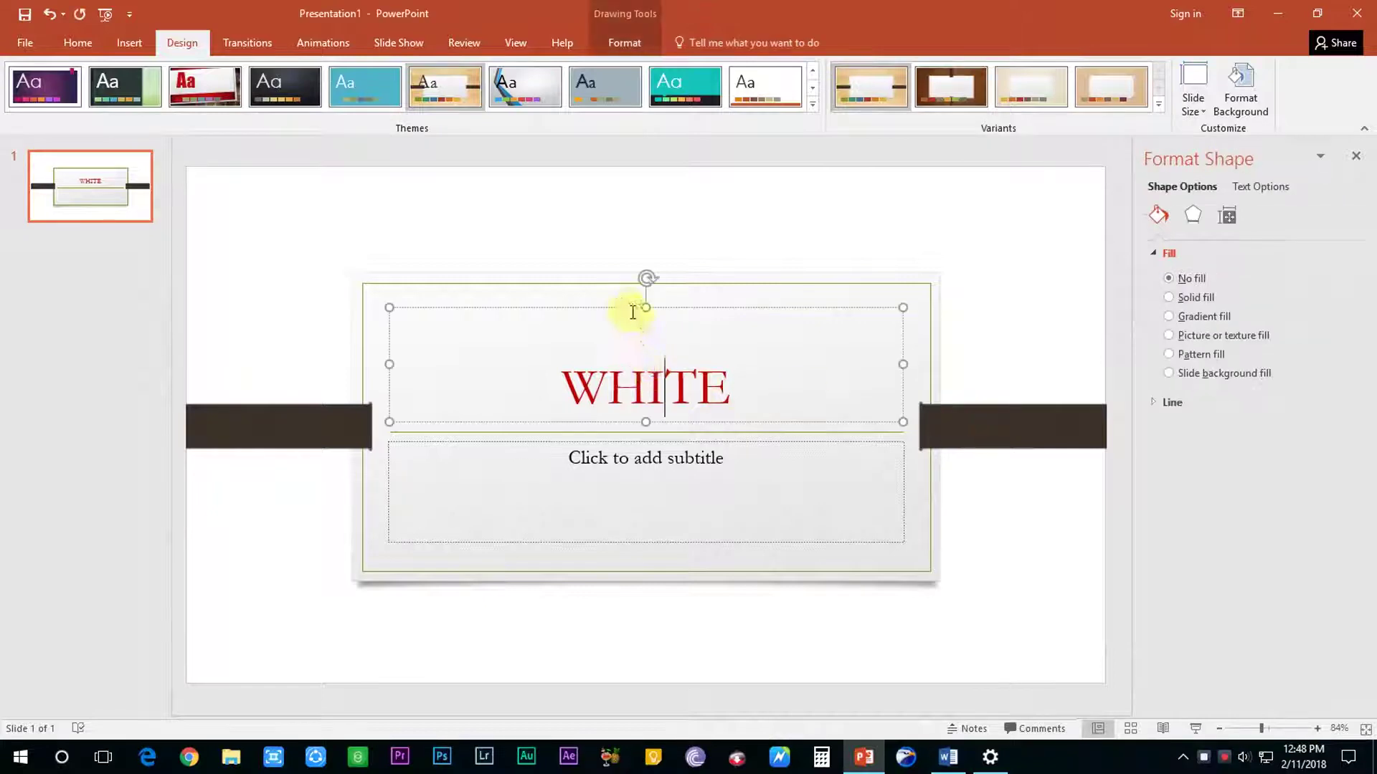
key("ctrl+z")
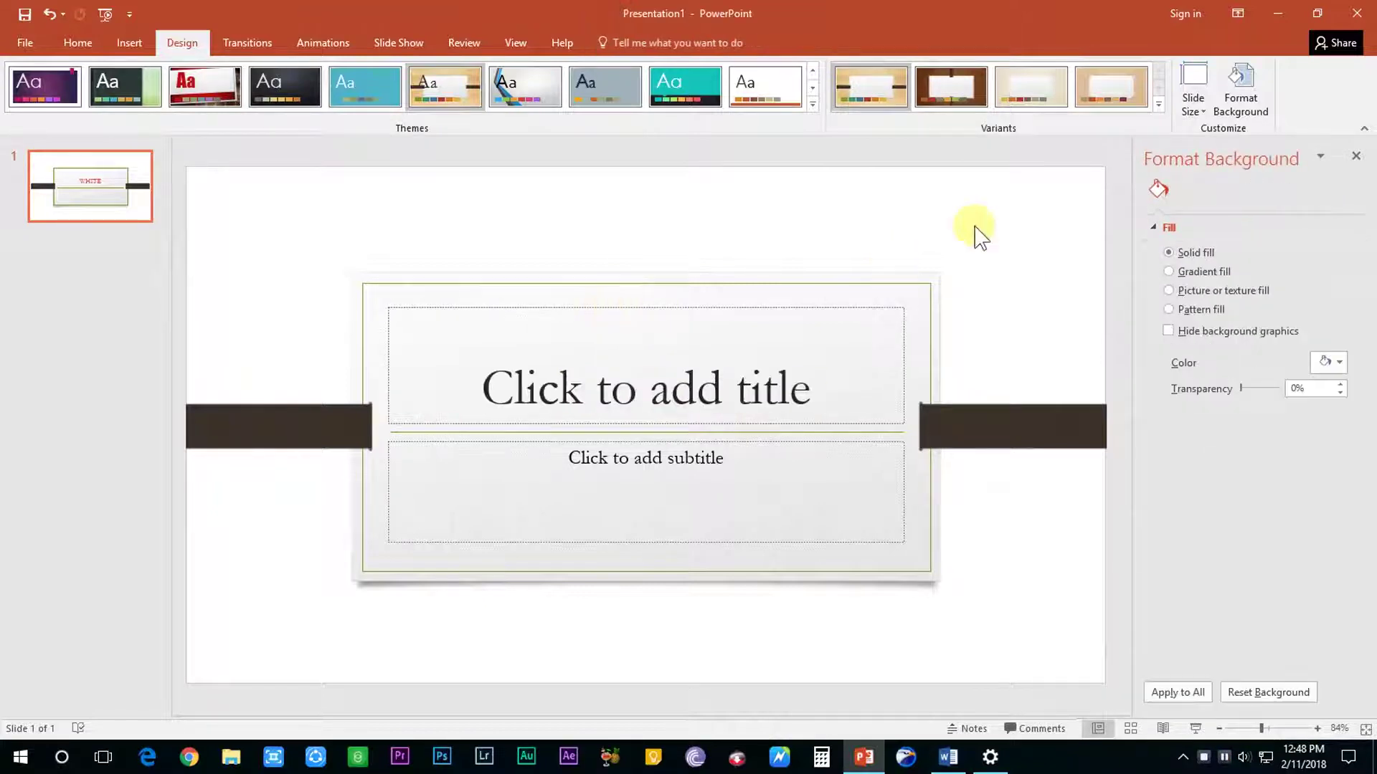
Step: Switch to a black design theme with a white title band
left_click(1158, 105)
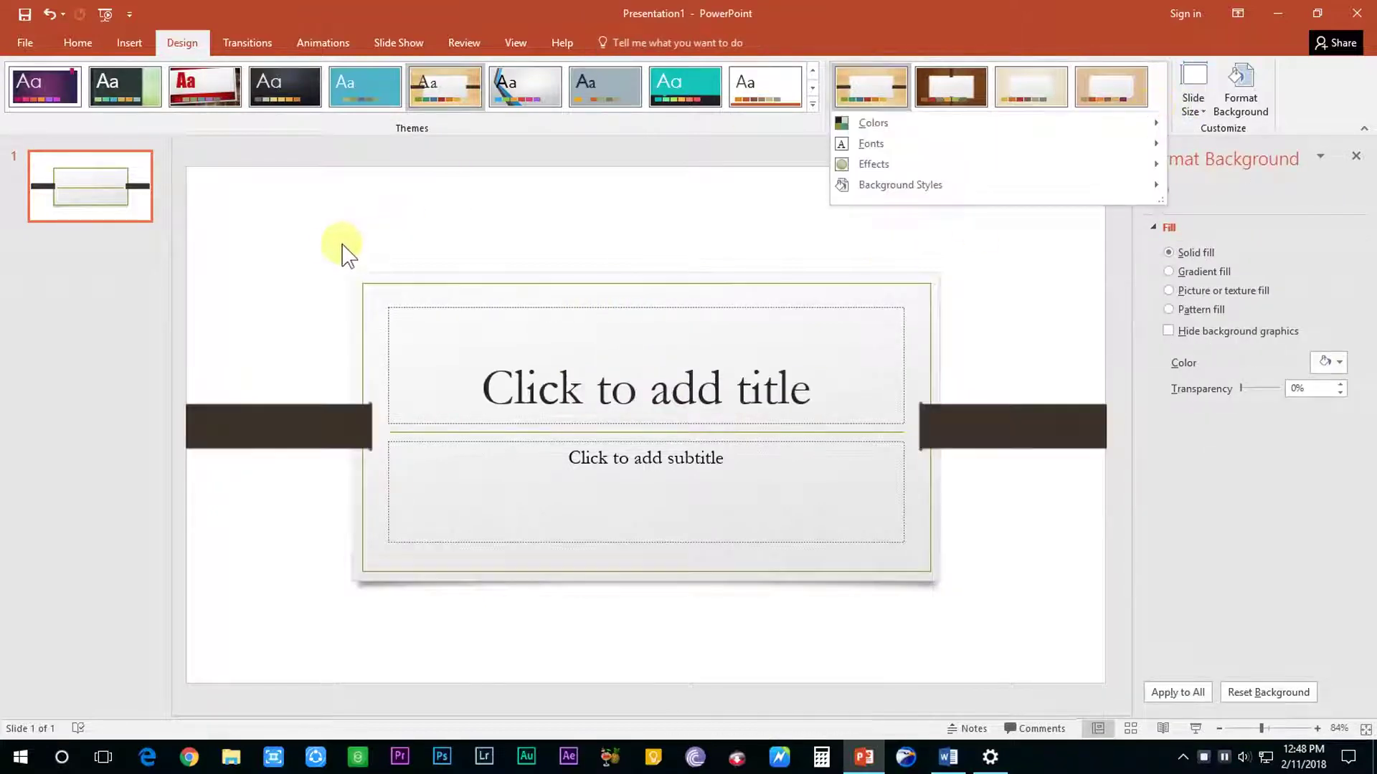
left_click(301, 178)
left_click(93, 91)
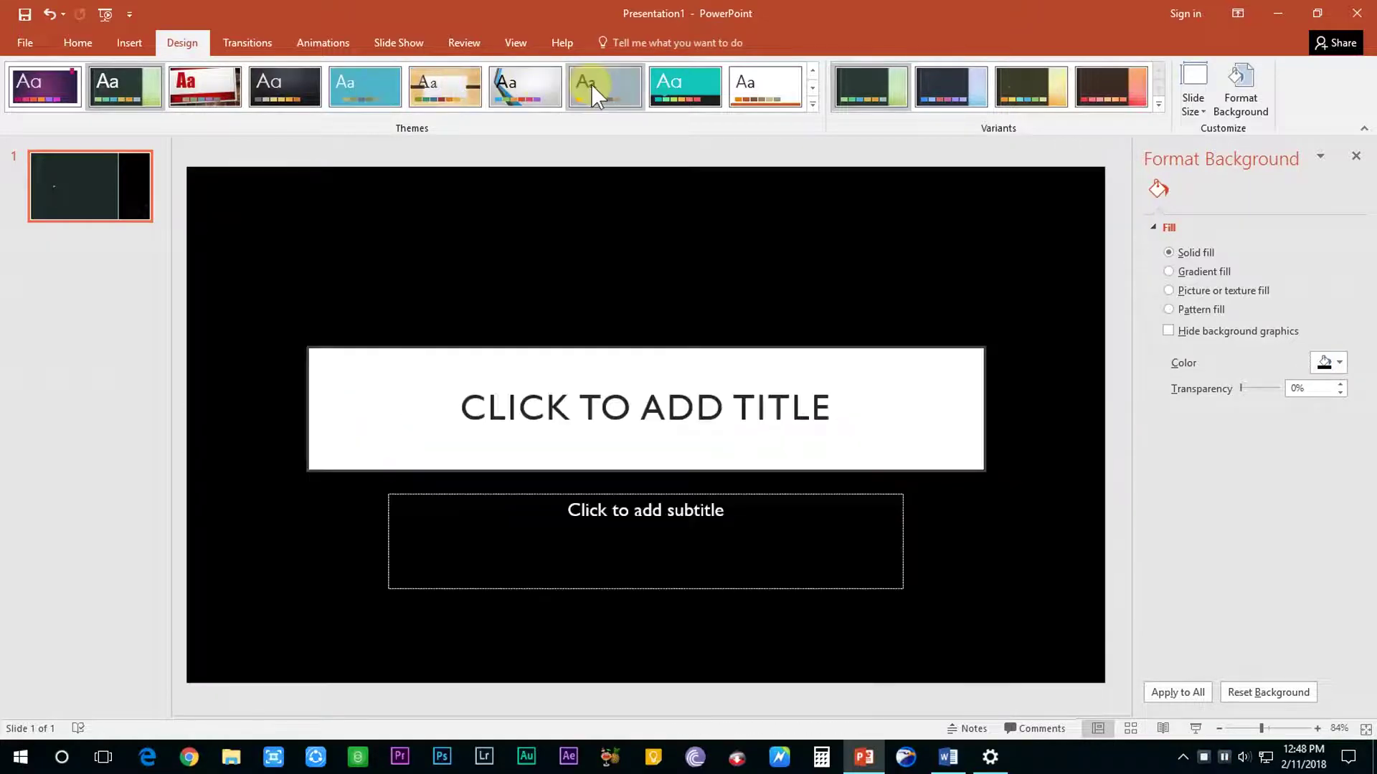
left_click(591, 84)
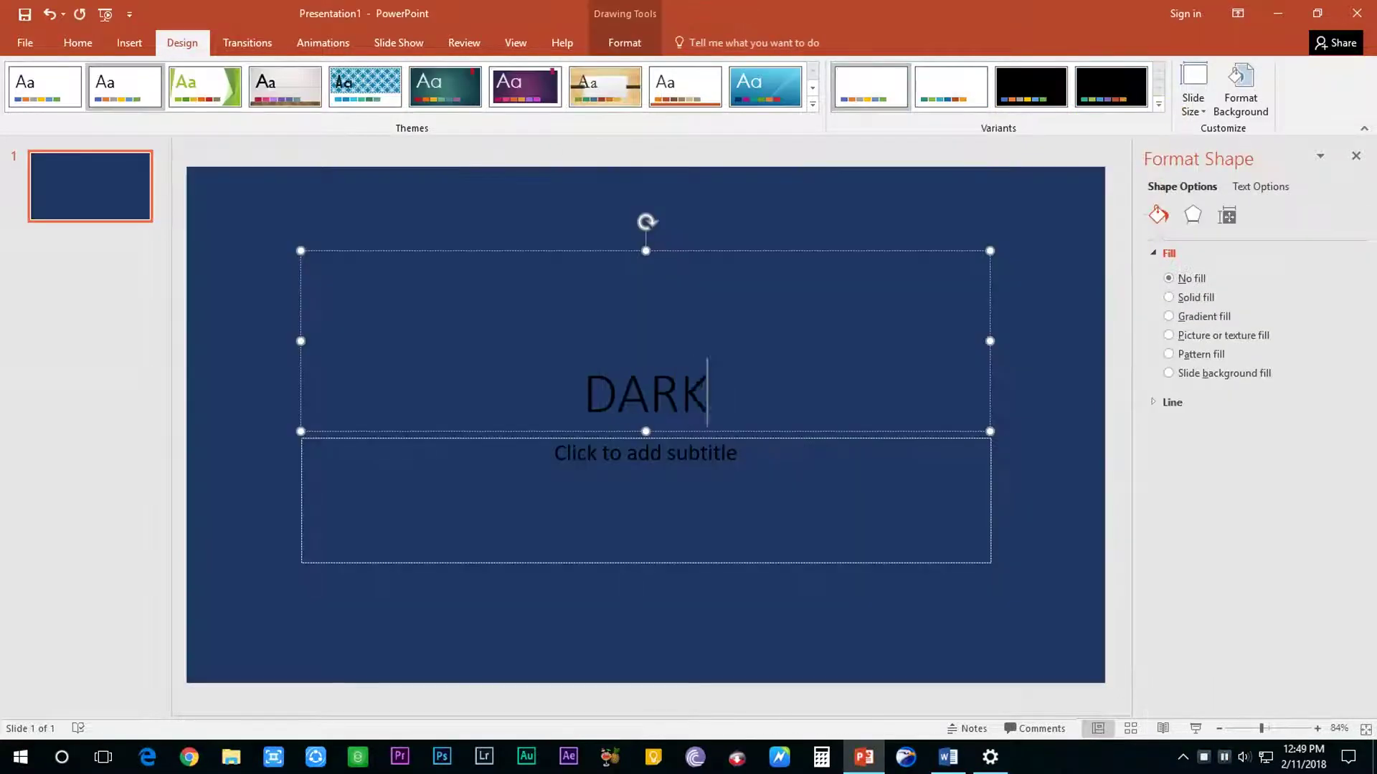
Step: Type BLUE into the title and make the DARK BLUE title text white
type("BLUE")
key("ctrl+a")
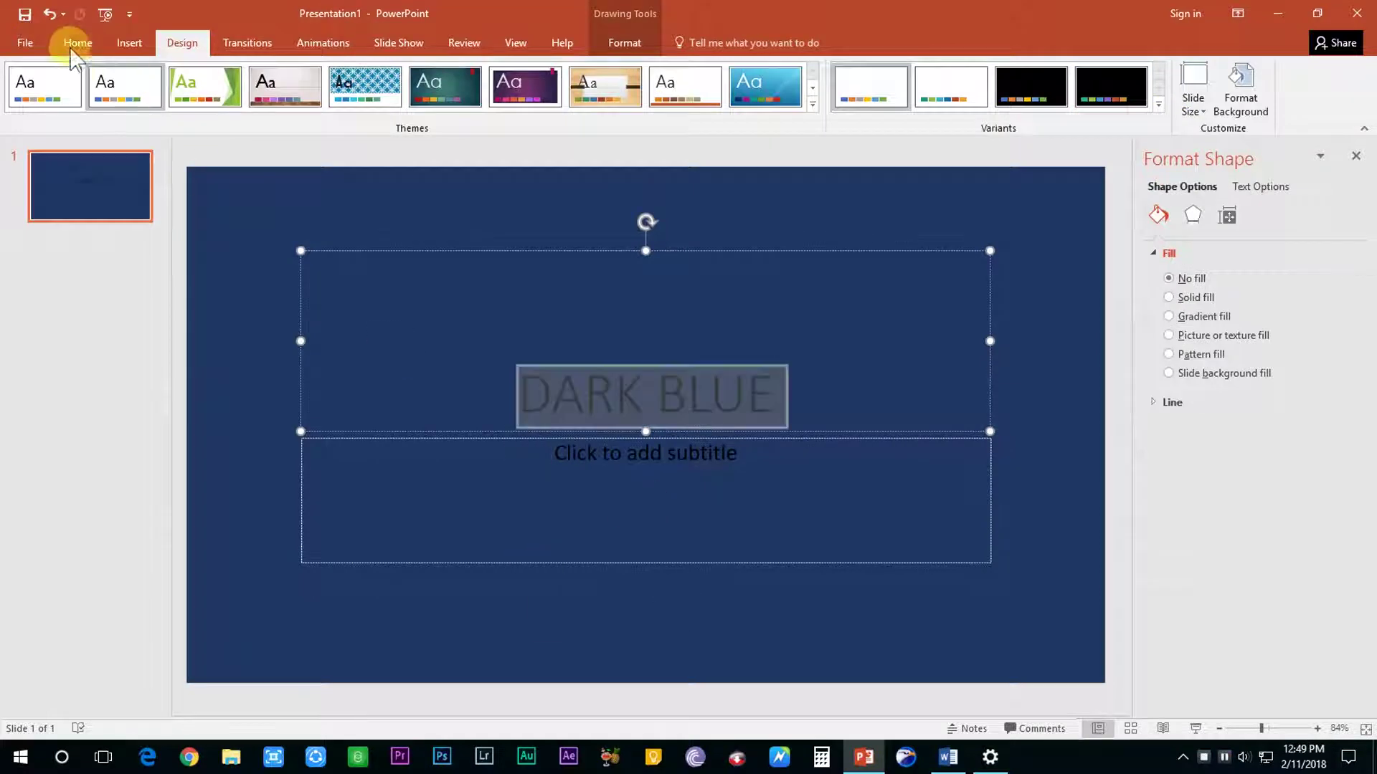
left_click(74, 43)
left_click(431, 101)
left_click(424, 142)
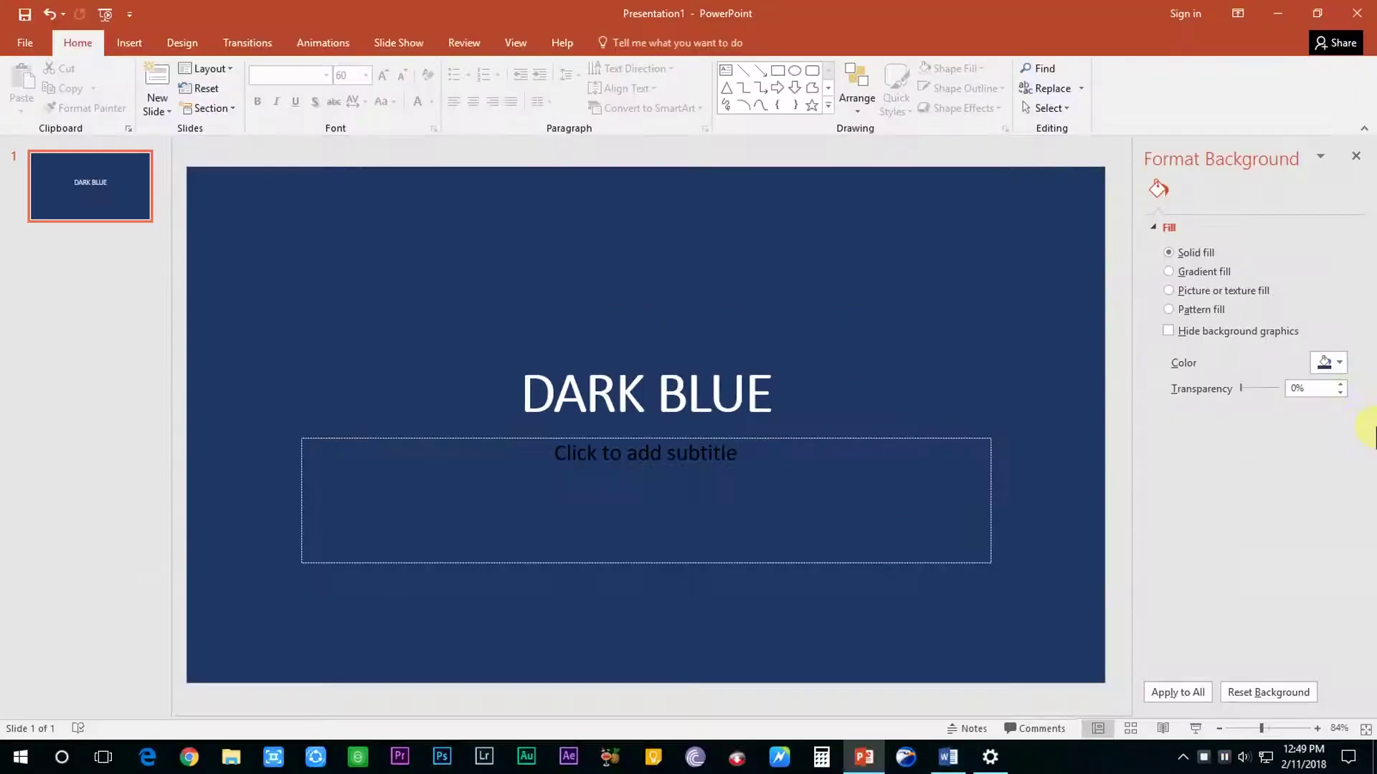
Step: Set the background to light blue and change DARK to LIGHT in the title
left_click(1327, 359)
left_click(1289, 441)
triple_click(581, 394)
type("LIGHT")
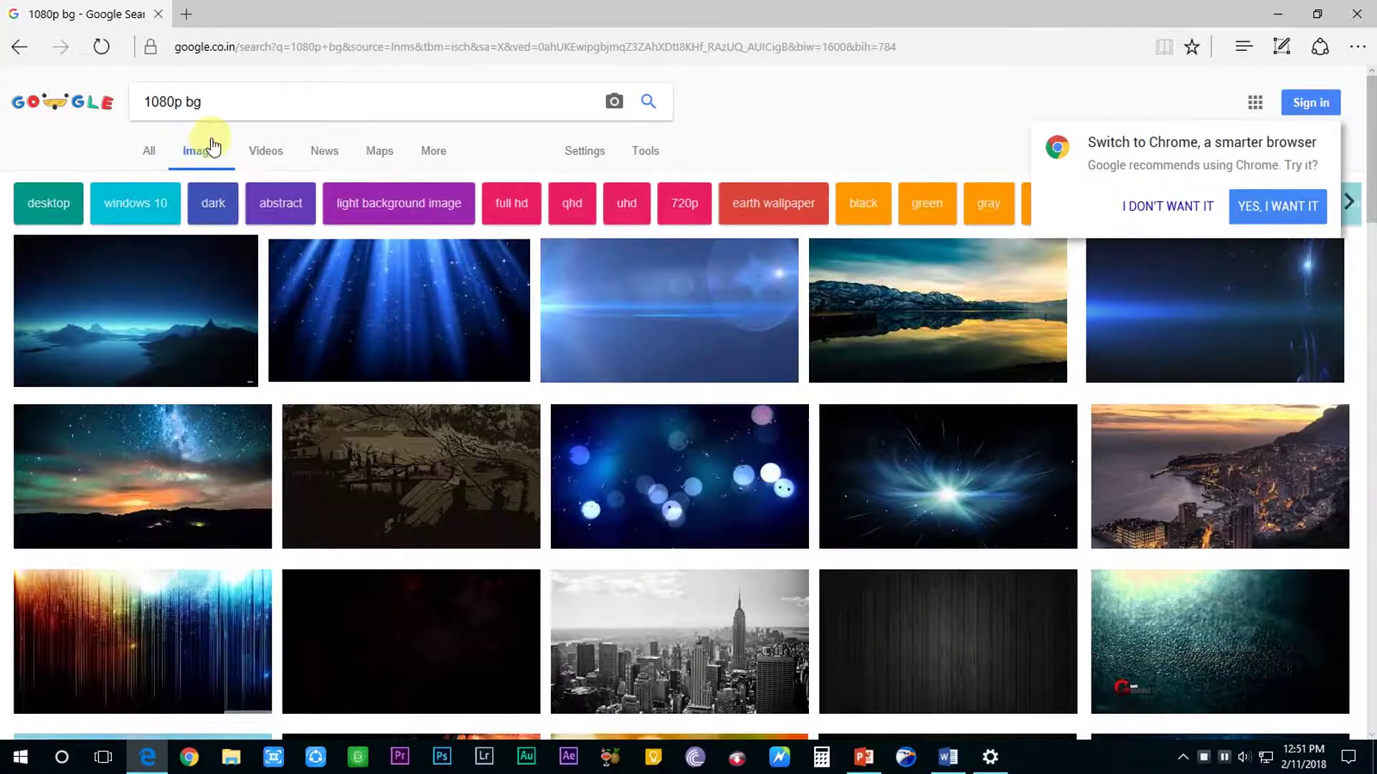
Step: Open the pink gradient image preview and save the picture to the computer
scroll(1350, 203, "down", 20)
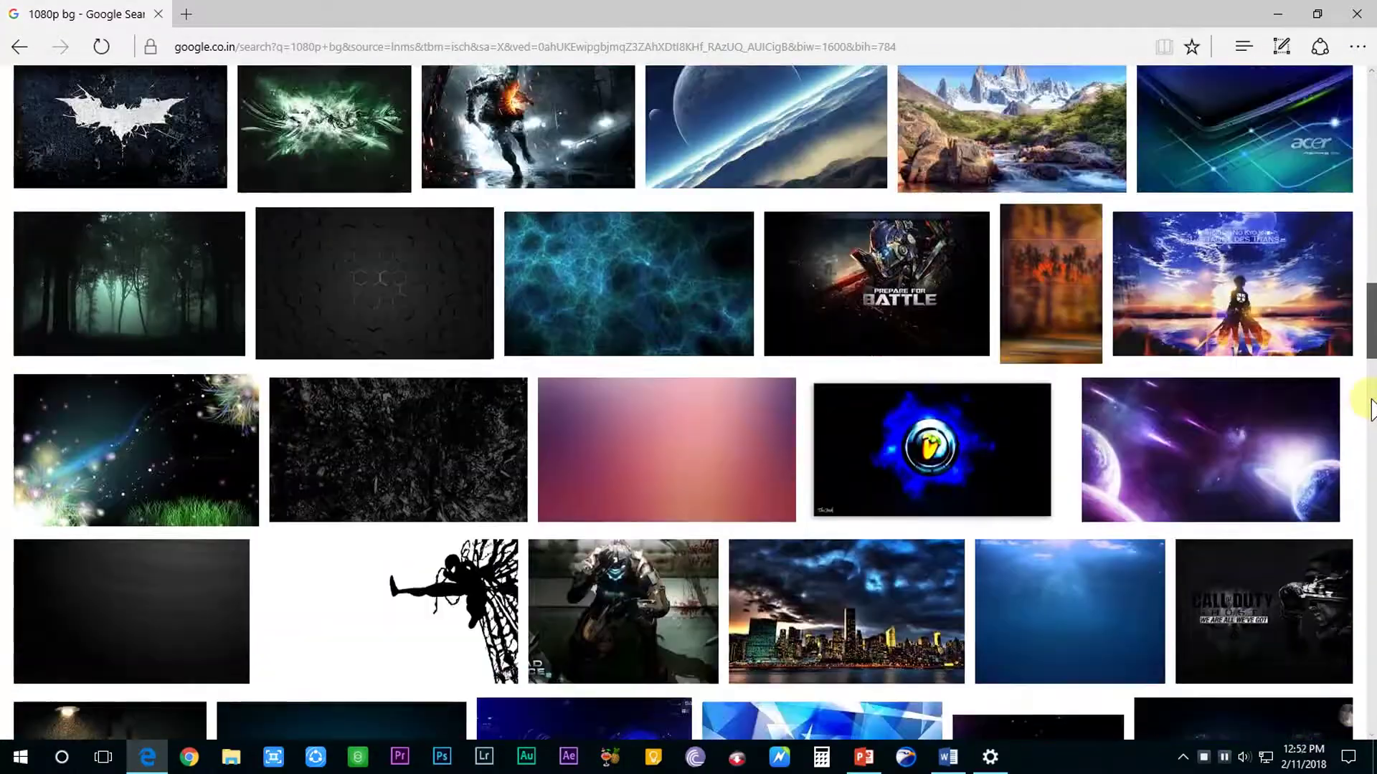
left_click(655, 446)
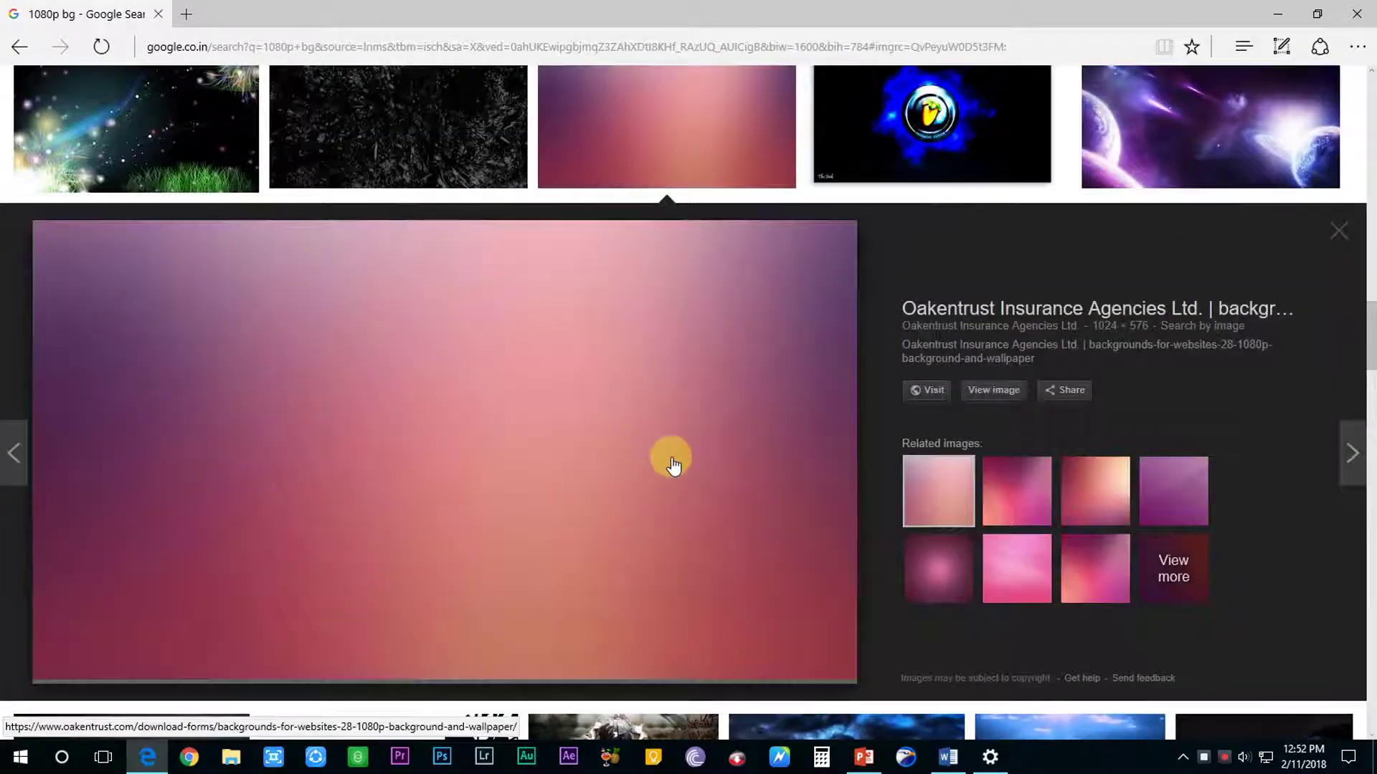
right_click(430, 586)
left_click(412, 534)
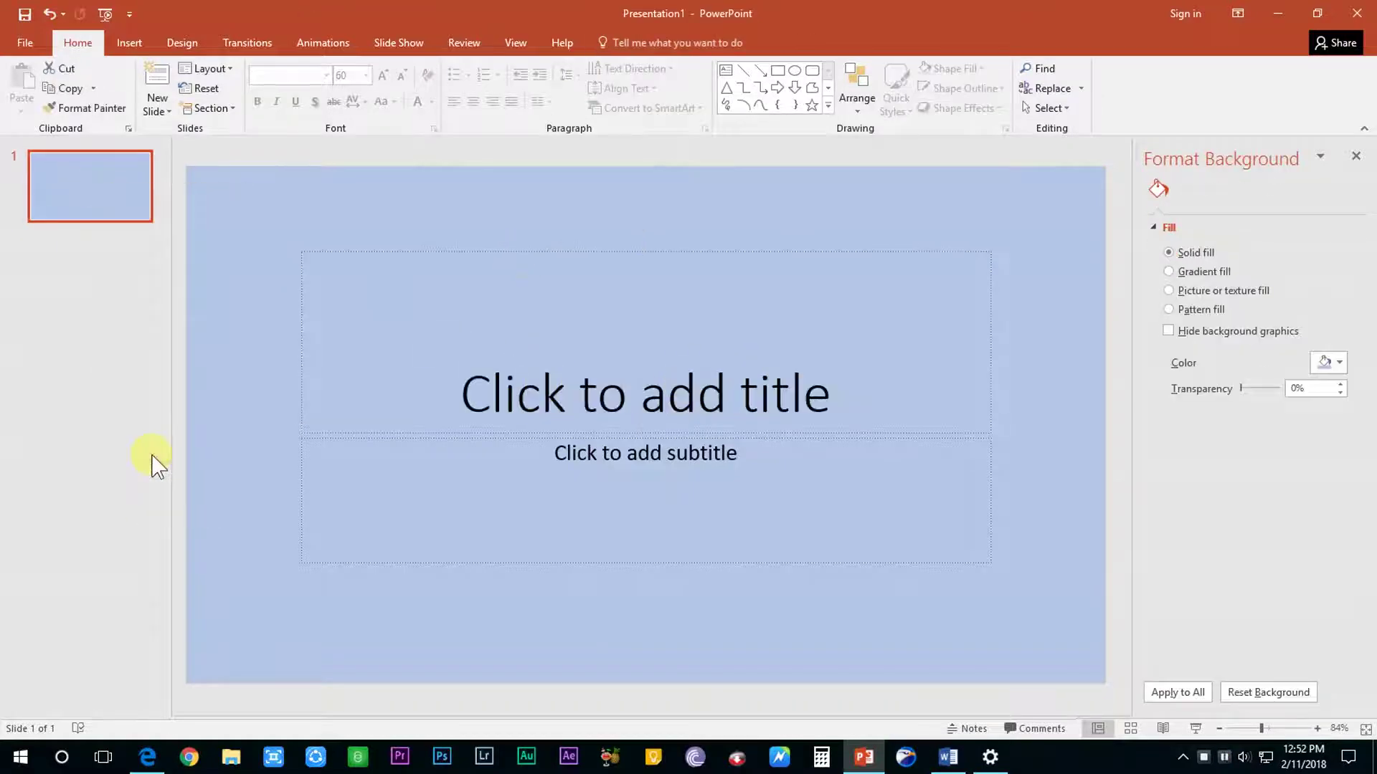
left_click(1170, 290)
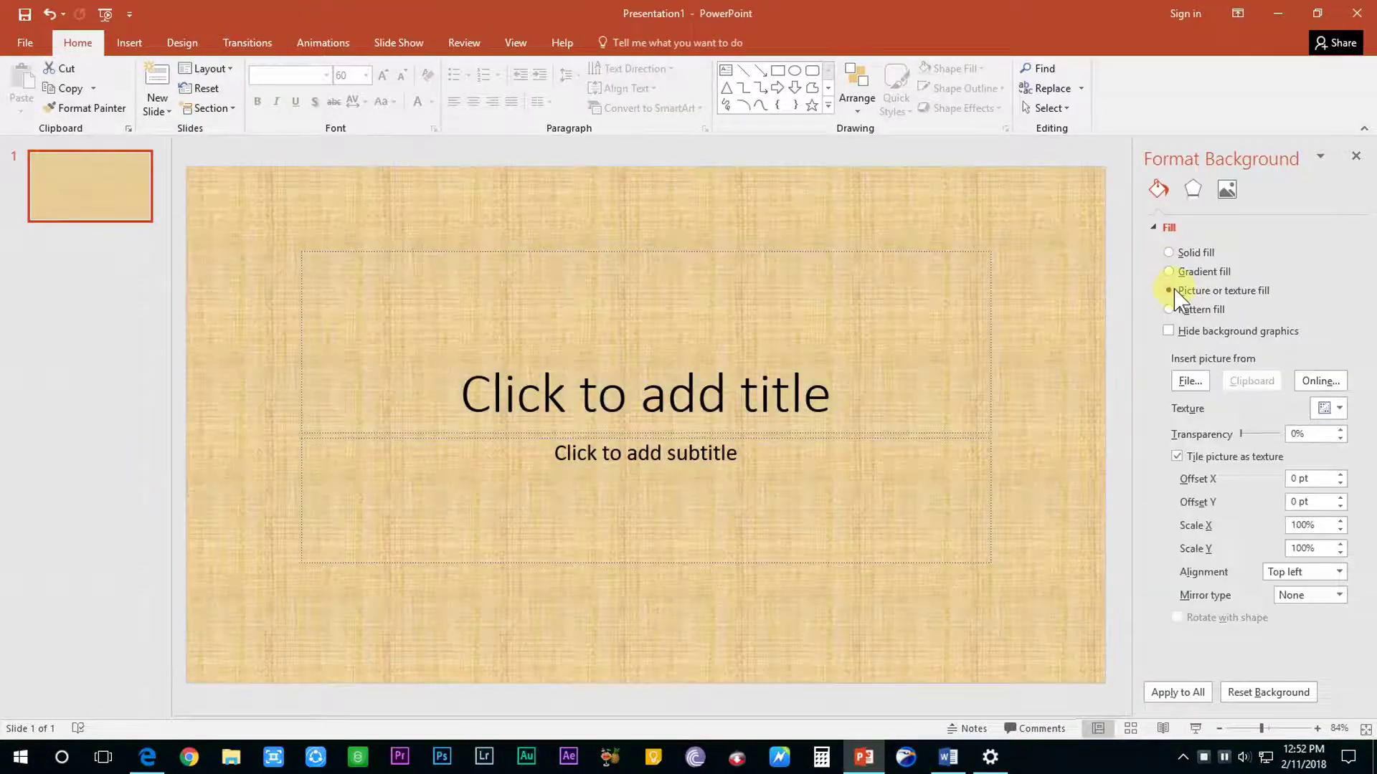
Step: Insert the pink gradient picture from the Desktop as the slide's background fill
left_click(1189, 381)
scroll(72, 179, "down", 5)
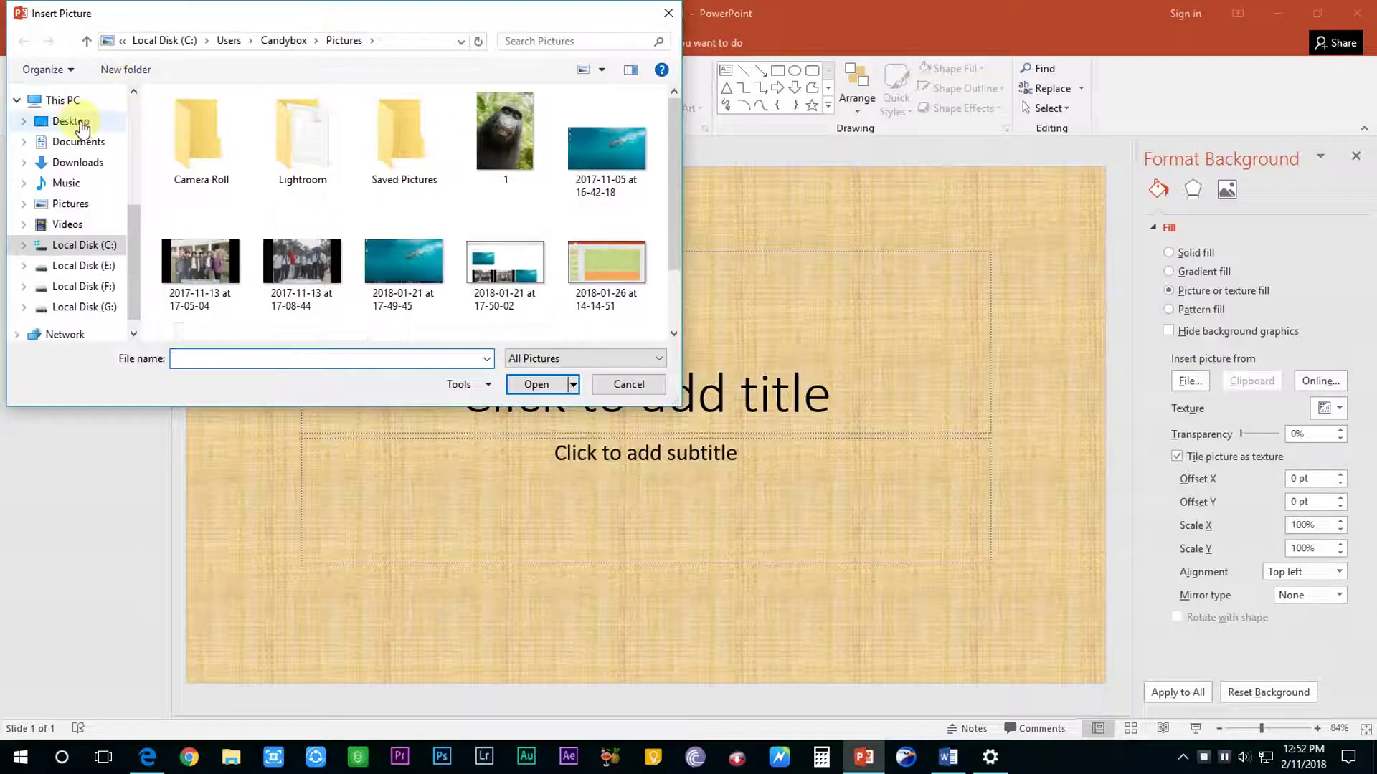
left_click(72, 121)
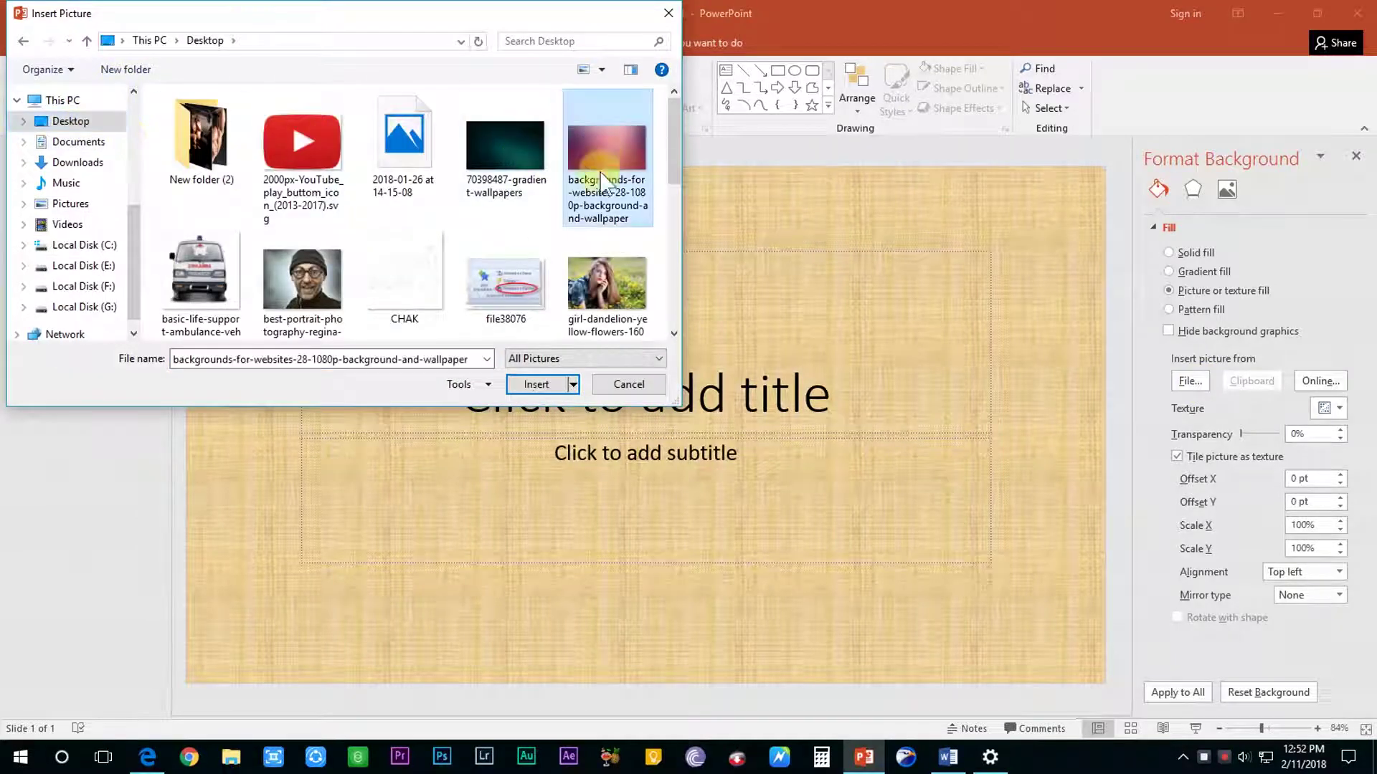
left_click(549, 385)
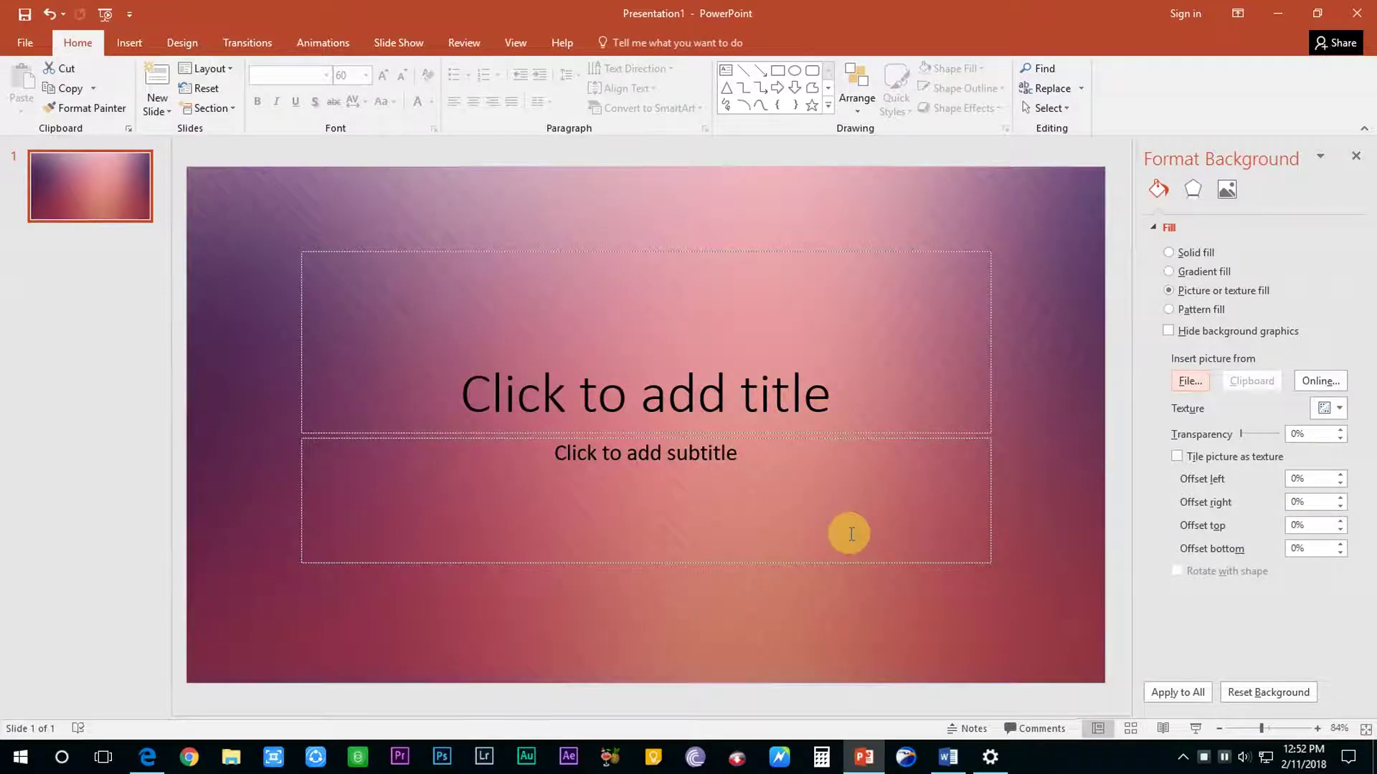
Step: Type 'BEST OF POWERPOINT' as the title and give it a bold display font
left_click(645, 394)
type("BEST OF POWERPOINT")
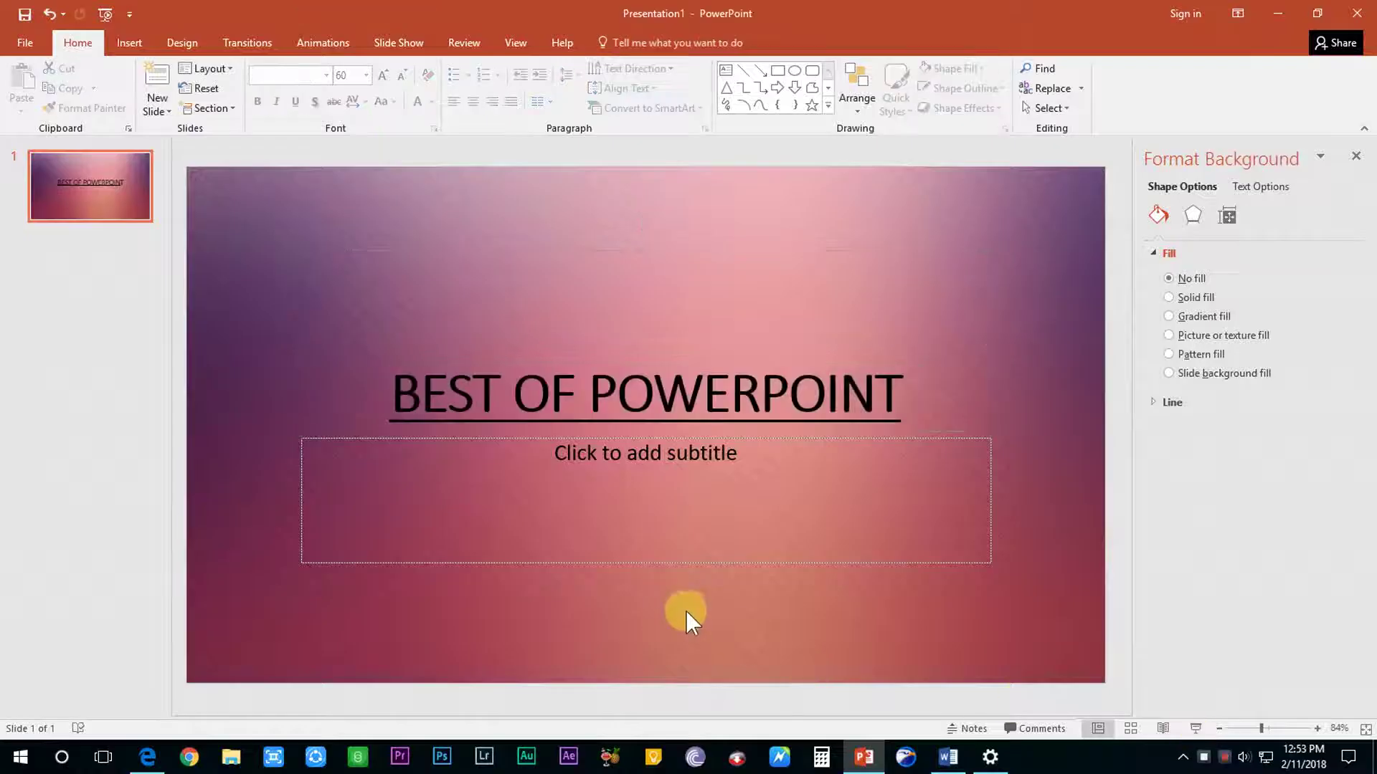
left_click(360, 248)
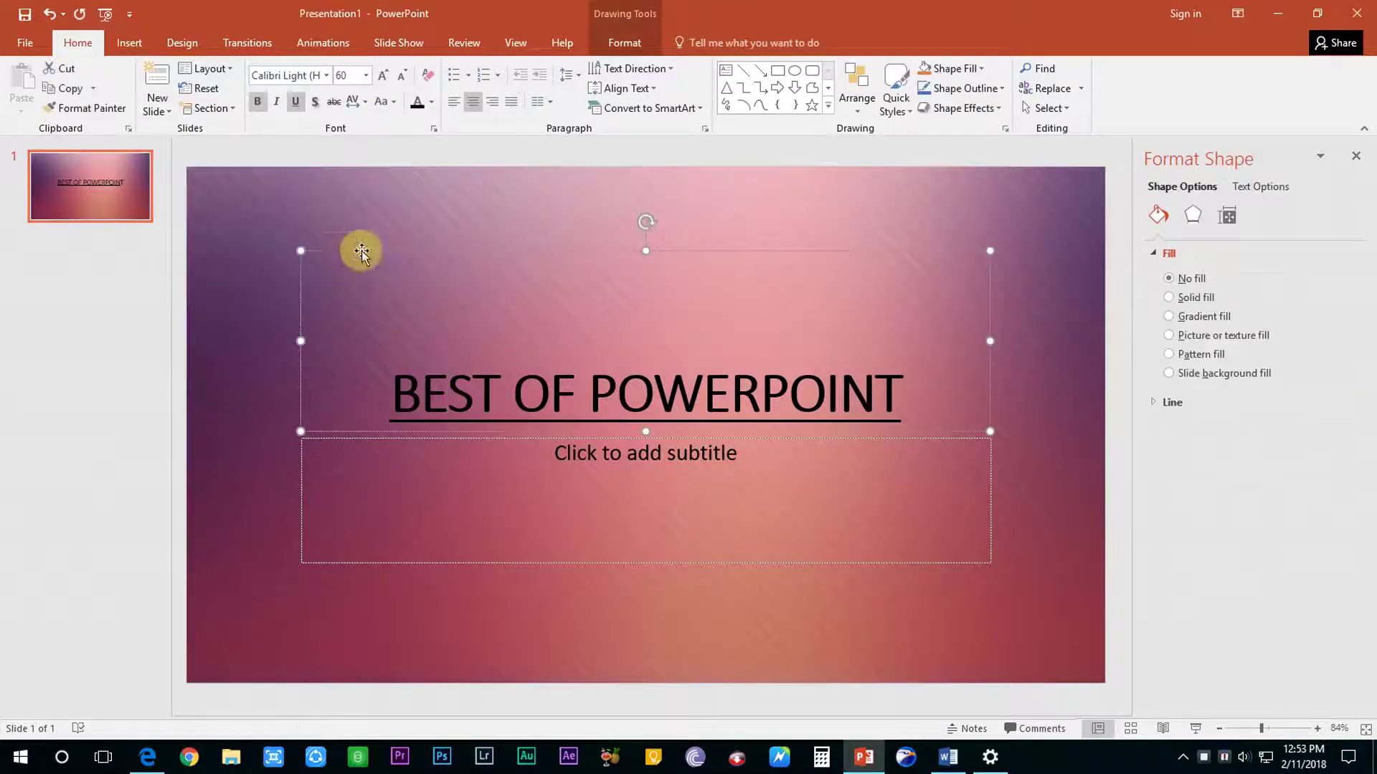
left_click(326, 75)
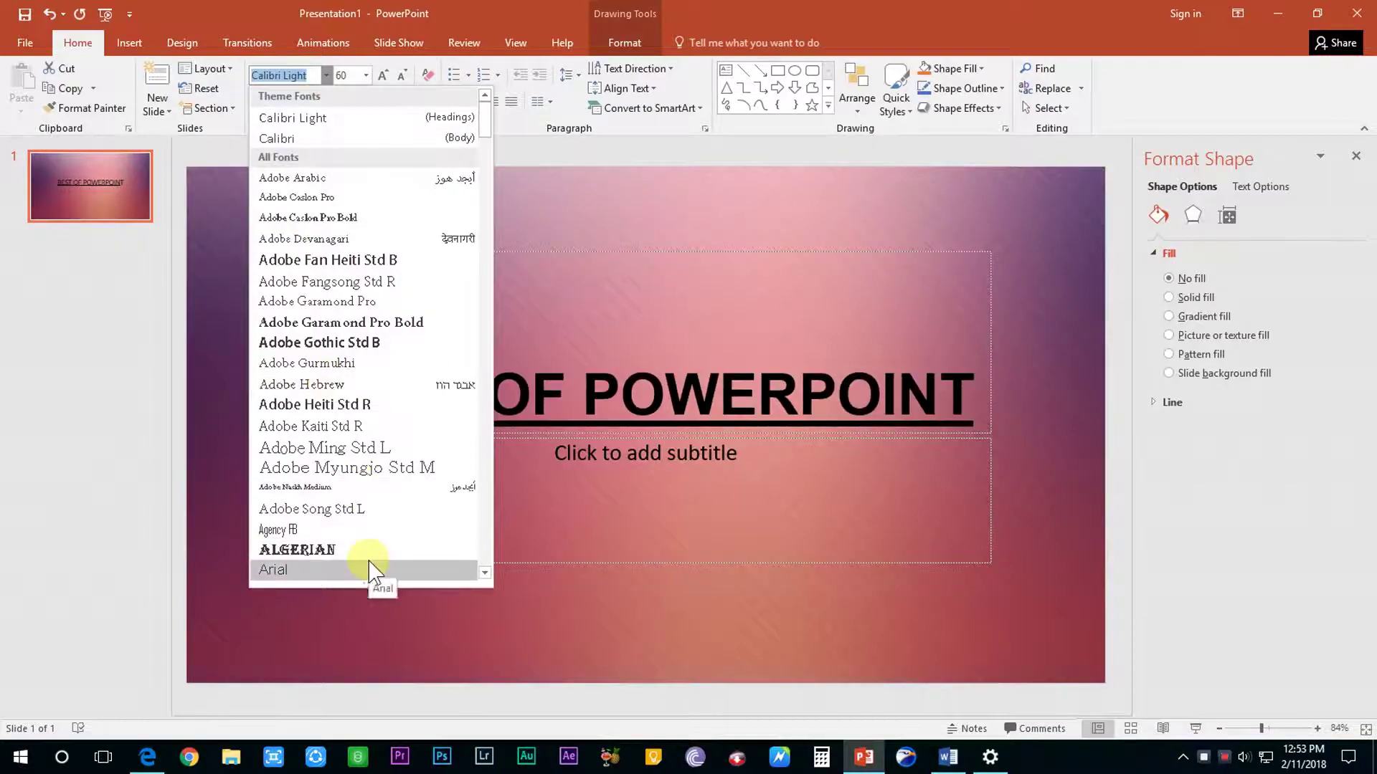
left_click_drag(478, 129, 493, 514)
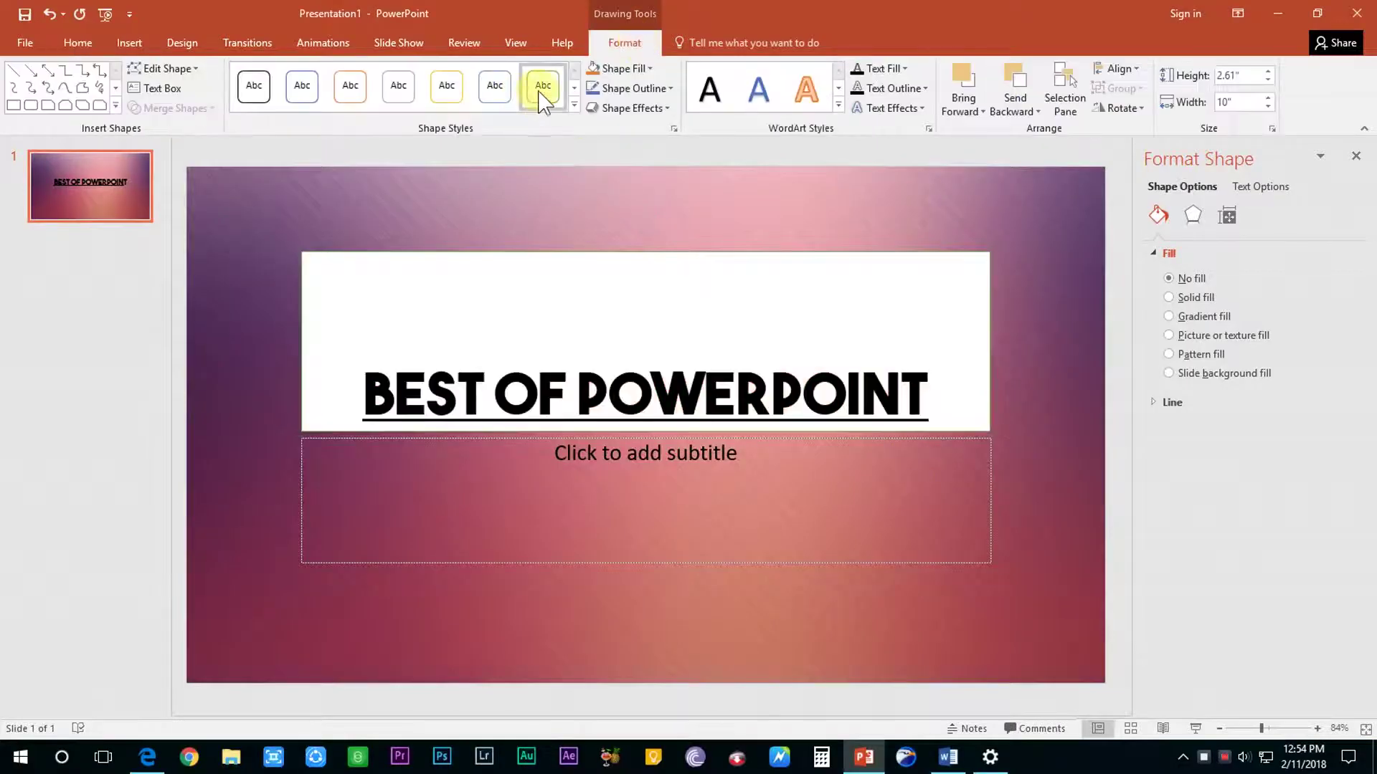
Step: Apply a semi-transparent dark shape style, shrink the box to fit the text, and center it
left_click(574, 105)
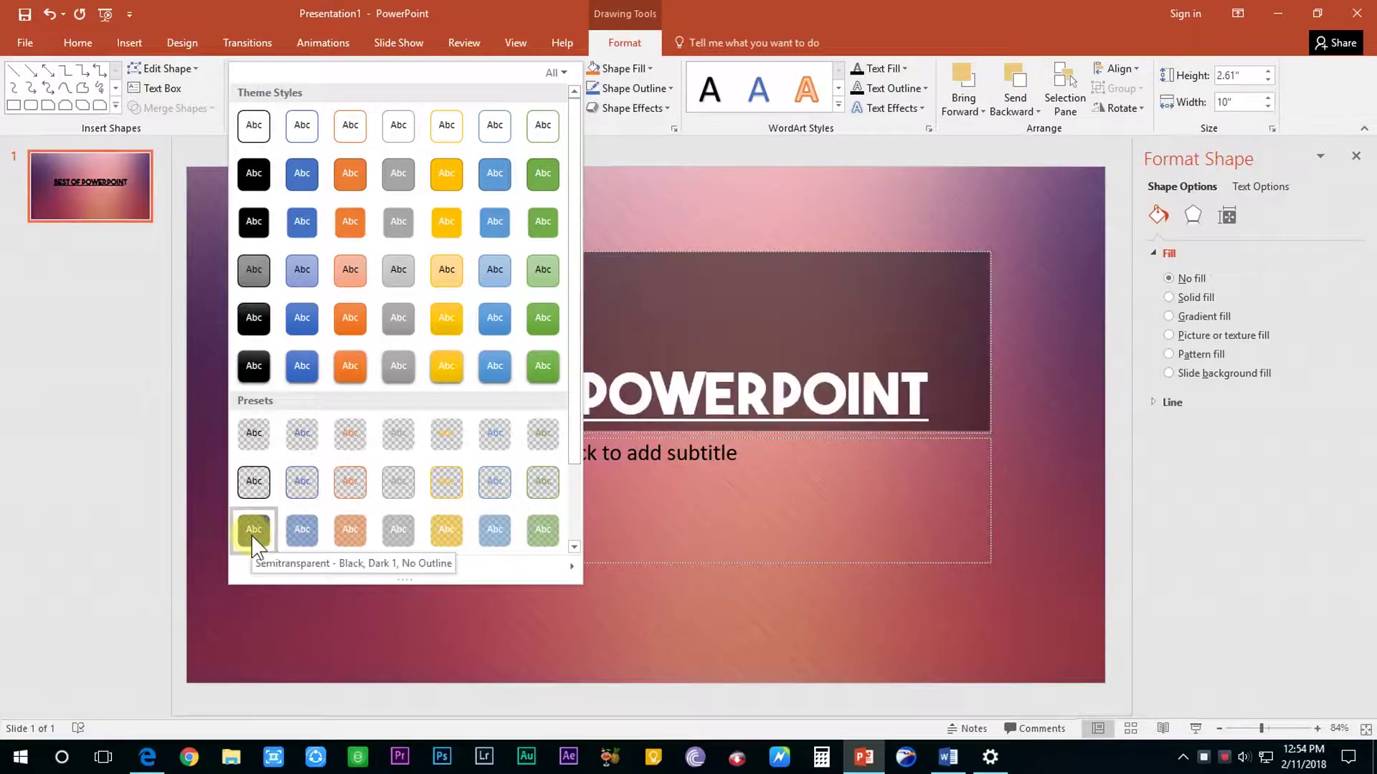
left_click(252, 534)
left_click_drag(642, 252, 649, 358)
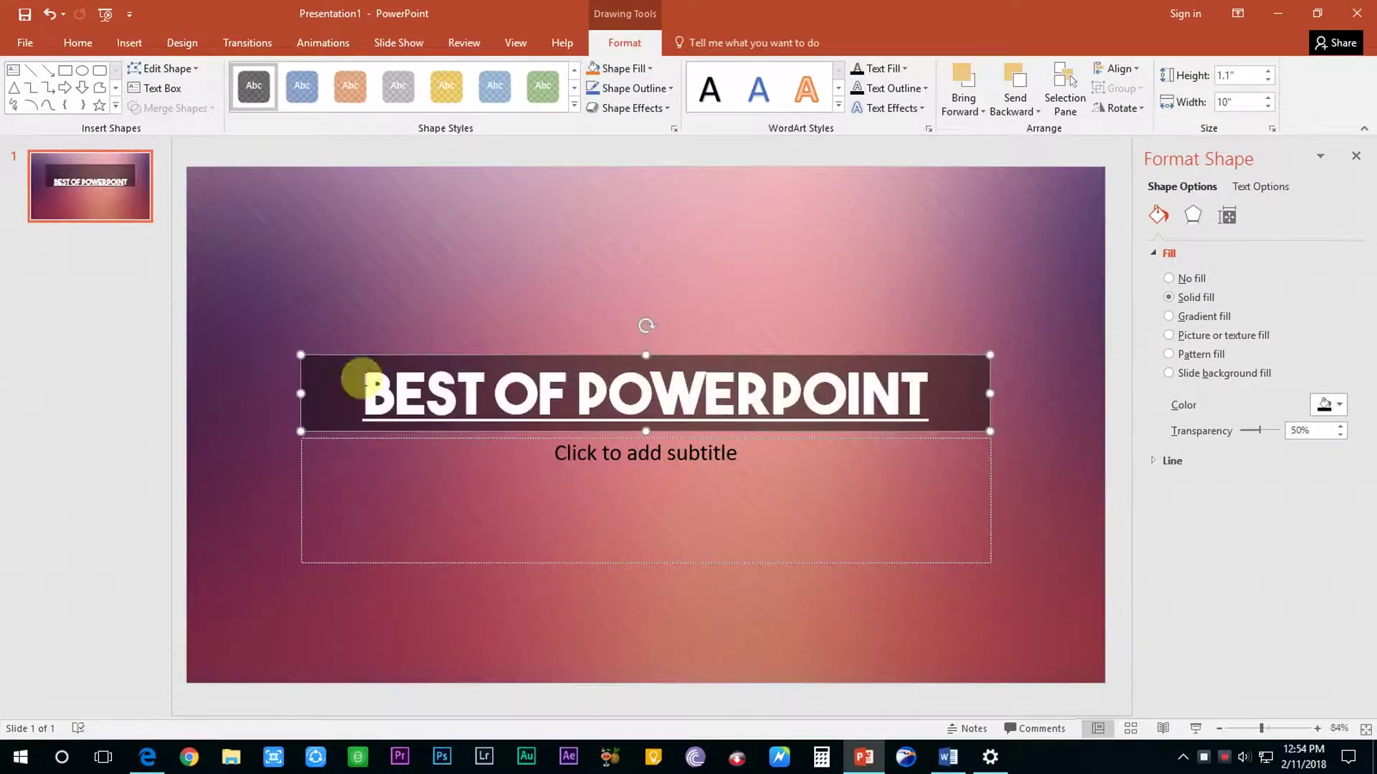
left_click_drag(300, 394, 409, 397)
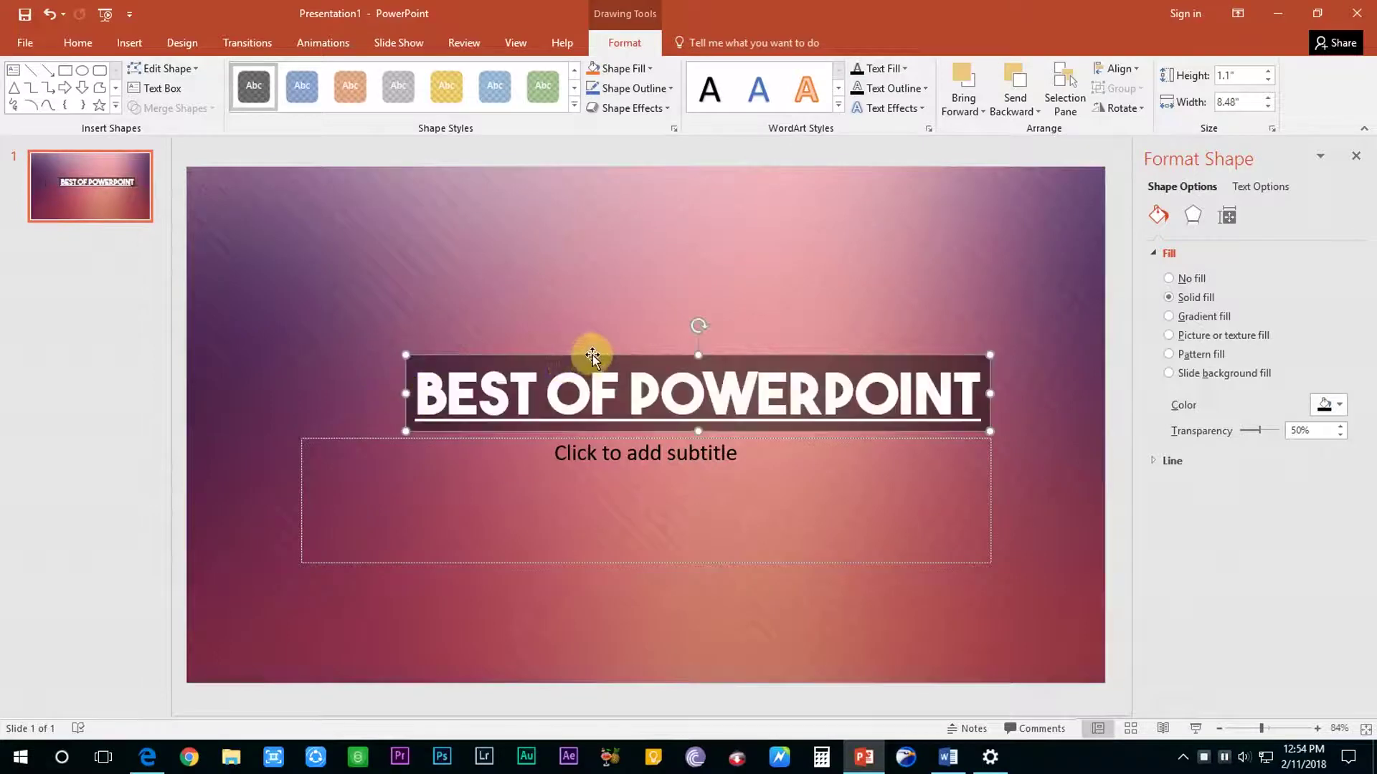
left_click_drag(593, 357, 542, 384)
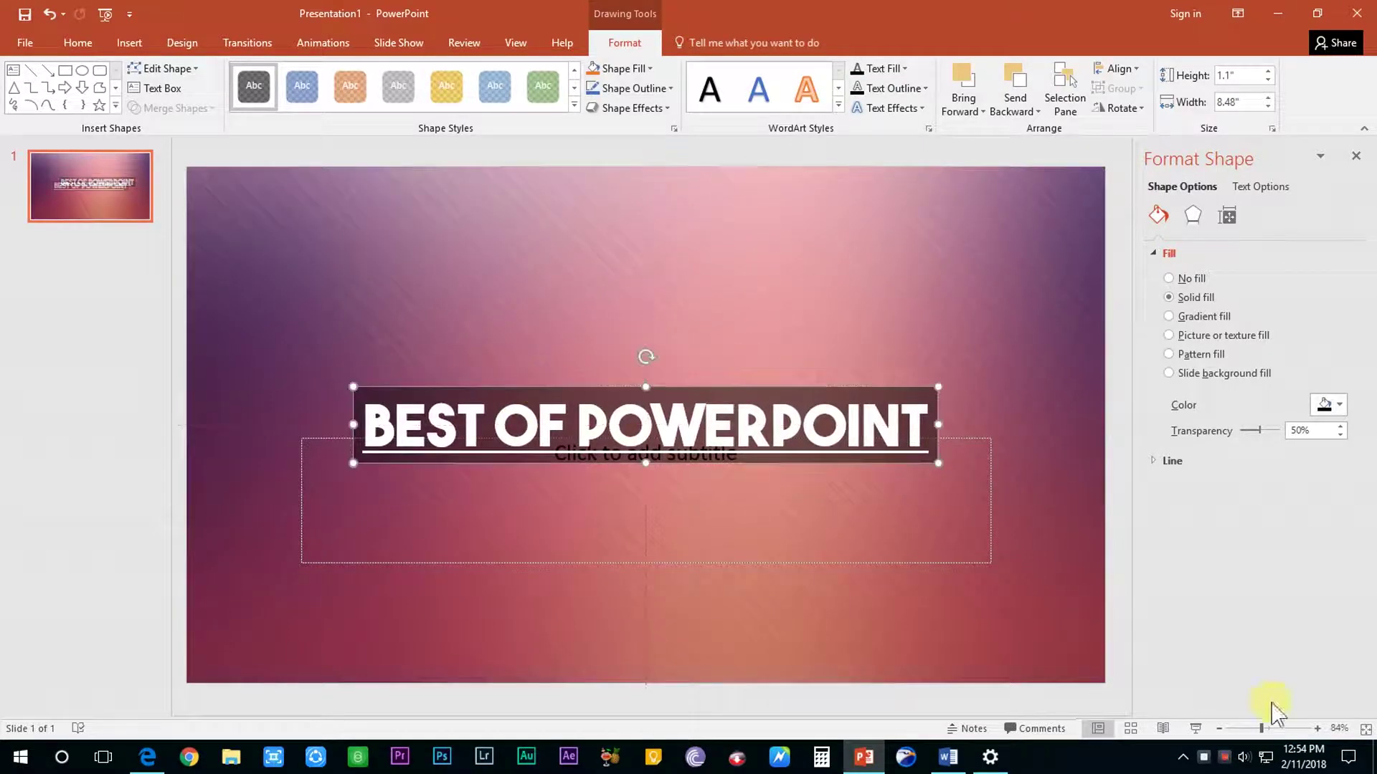